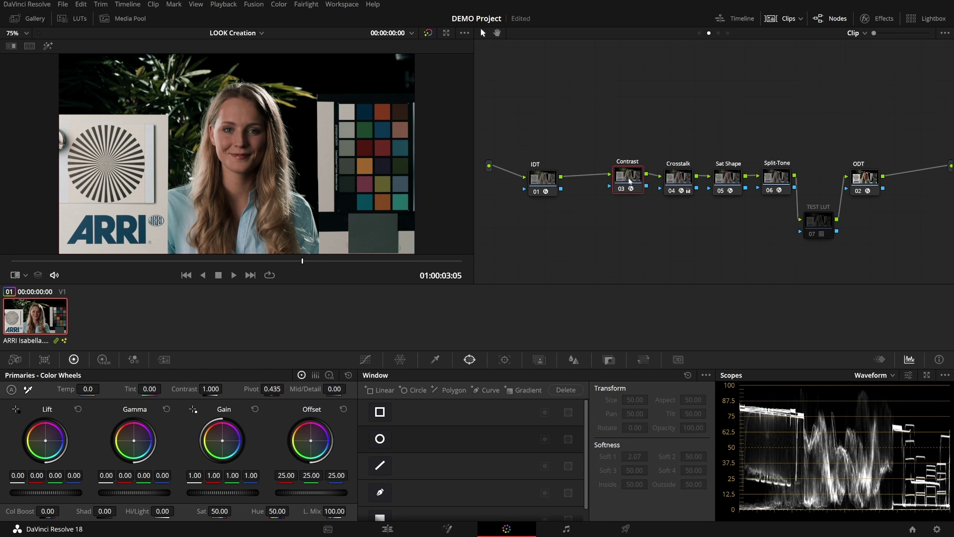
Inspect the IDT, Contrast and ODT nodes and view the clip's Generate LUT option without using it
{"action": "left_click", "coordinate": [548, 181]}
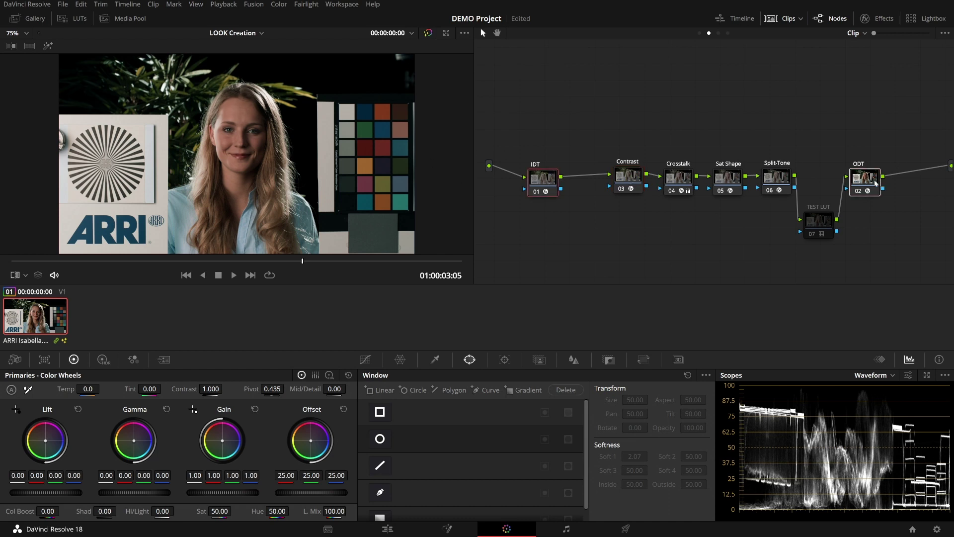
{"action": "left_click", "coordinate": [627, 176]}
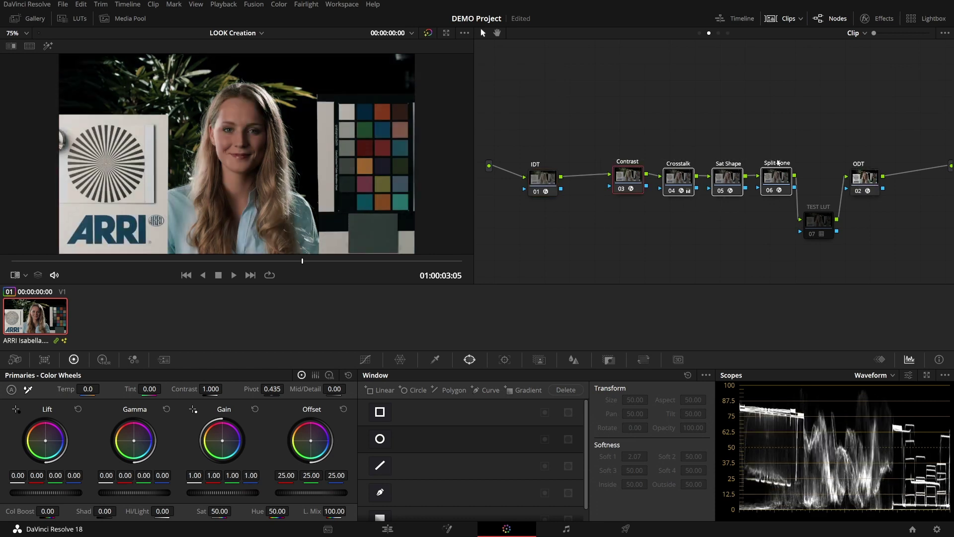
{"action": "left_click", "coordinate": [537, 191]}
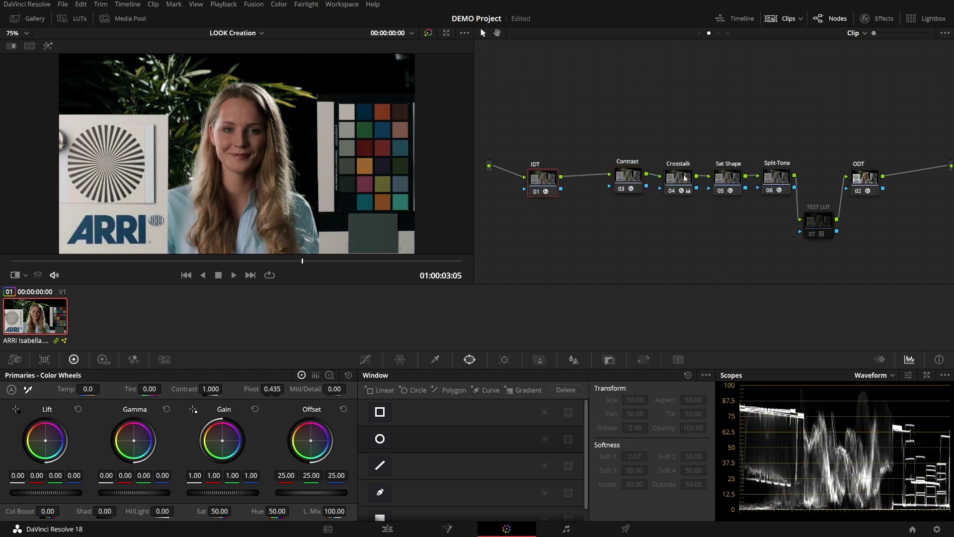
{"action": "left_click", "coordinate": [869, 185]}
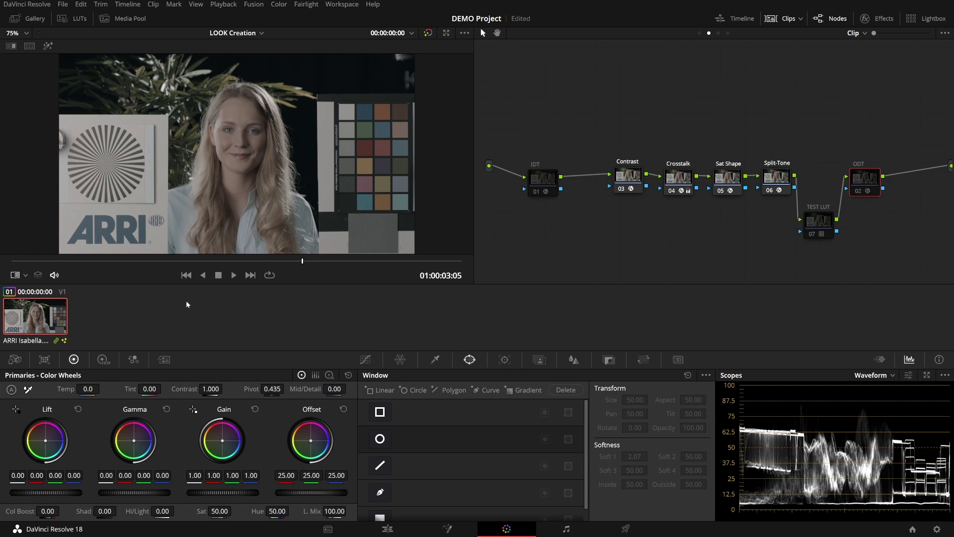
{"action": "right_click", "coordinate": [47, 318]}
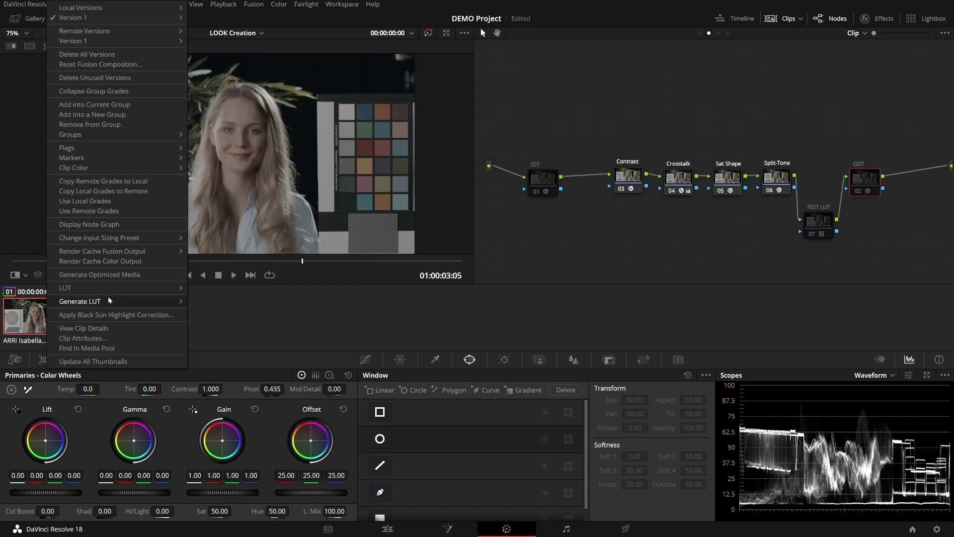
{"action": "left_click", "coordinate": [694, 251]}
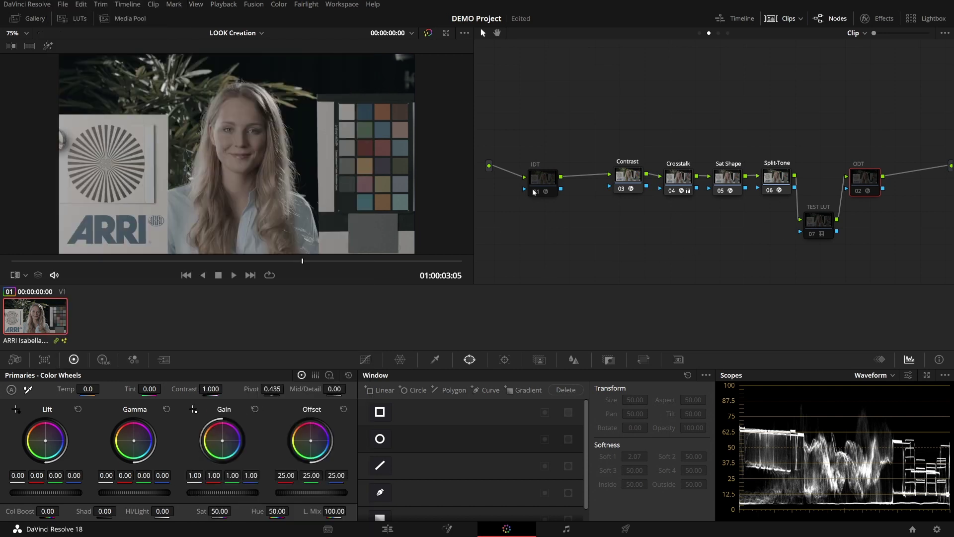
Select the TEST LUT node and toggle its bypass to compare, leaving it bypassed
{"action": "left_click", "coordinate": [534, 192]}
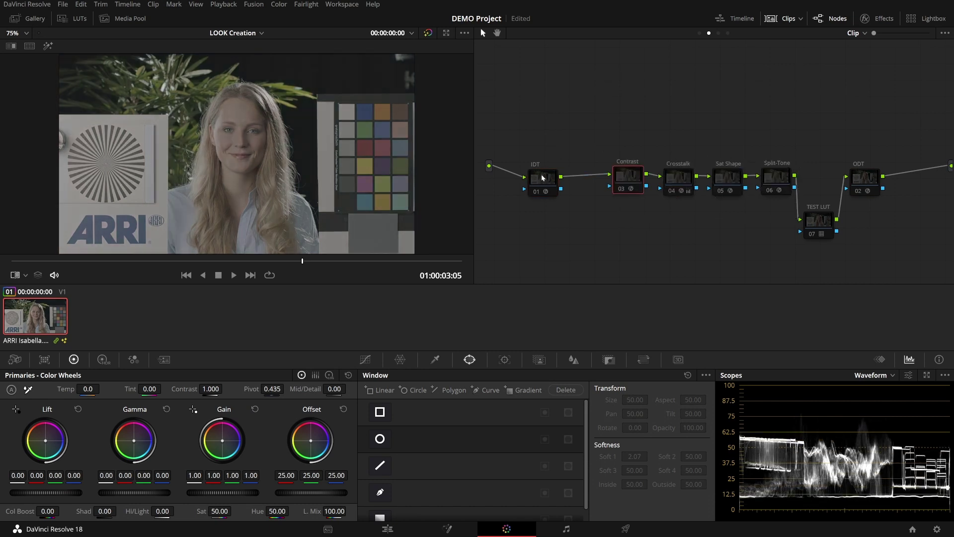
{"action": "left_click", "coordinate": [541, 178]}
{"action": "left_click", "coordinate": [864, 178]}
{"action": "left_click", "coordinate": [827, 222]}
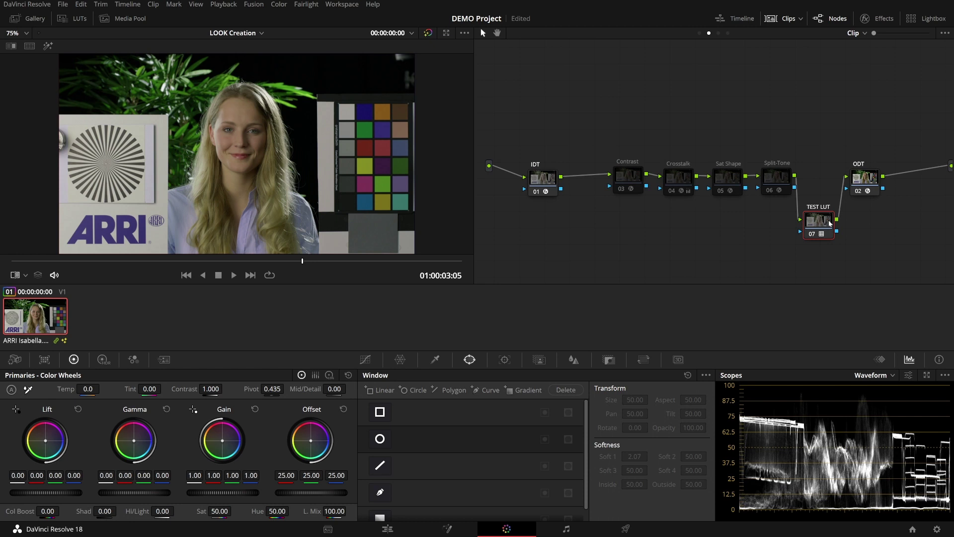
{"action": "key", "text": "ctrl+d"}
{"action": "key", "text": "ctrl+d"}
{"action": "key", "text": "ctrl+d"}
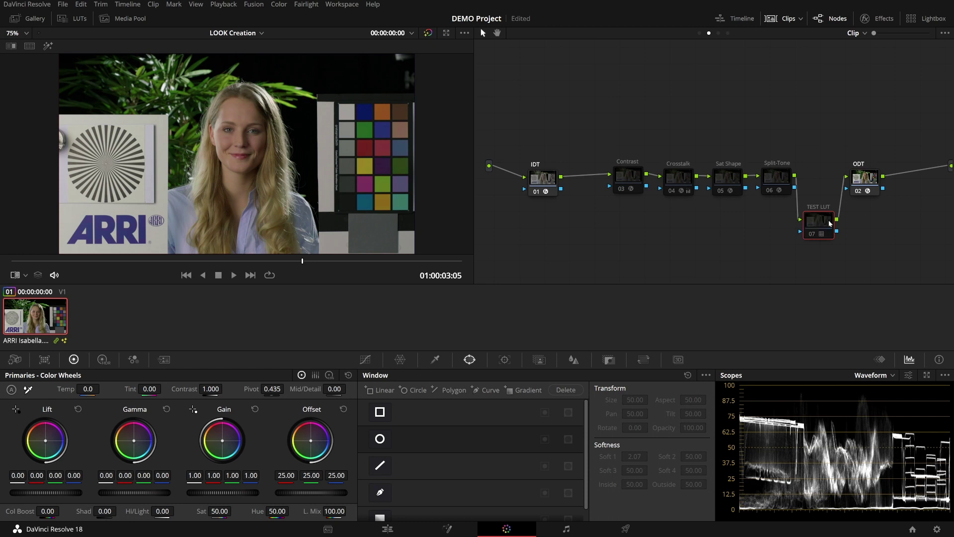
{"action": "key", "text": "ctrl+d"}
{"action": "key", "text": "ctrl+d"}
{"action": "key", "text": "ctrl+d"}
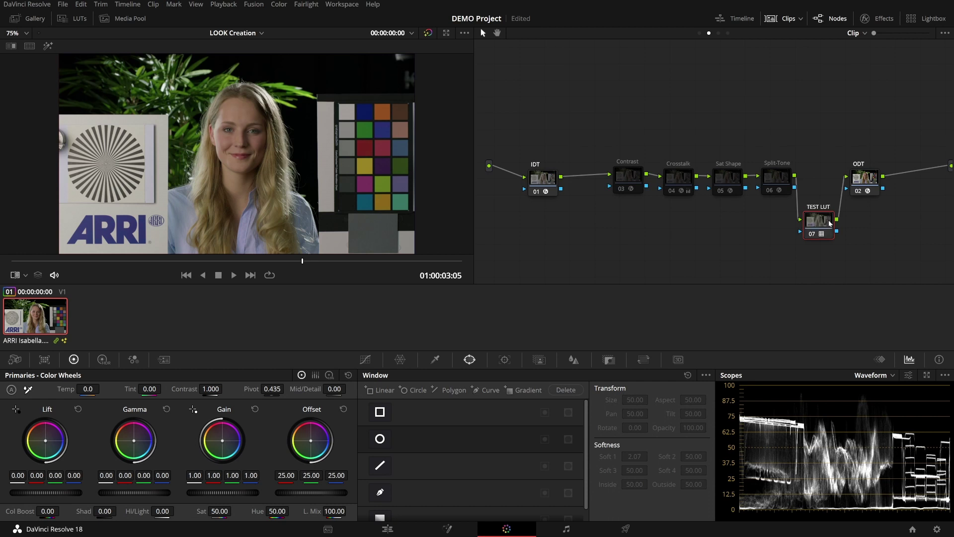
{"action": "key", "text": "ctrl+d"}
{"action": "key", "text": "ctrl+d"}
{"action": "key", "text": "ctrl+d"}
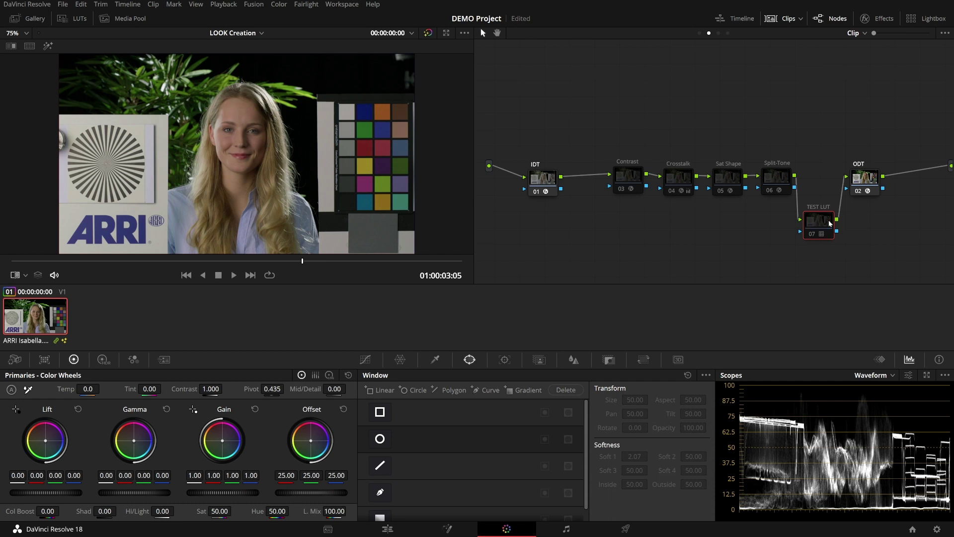
{"action": "key", "text": "ctrl+d"}
{"action": "key", "text": "ctrl+d"}
{"action": "key", "text": "ctrl+d"}
{"action": "key", "text": "ctrl+d"}
{"action": "key", "text": "ctrl+d"}
{"action": "key", "text": "ctrl+d"}
{"action": "key", "text": "ctrl+d"}
{"action": "key", "text": "ctrl+d"}
{"action": "key", "text": "ctrl+d"}
{"action": "key", "text": "ctrl+d"}
{"action": "key", "text": "ctrl+d"}
{"action": "key", "text": "ctrl+d"}
Review the Contrast, Sat Shape and Split-Tone DCTL settings, disabling the Sat Shape node
{"action": "left_click", "coordinate": [628, 176]}
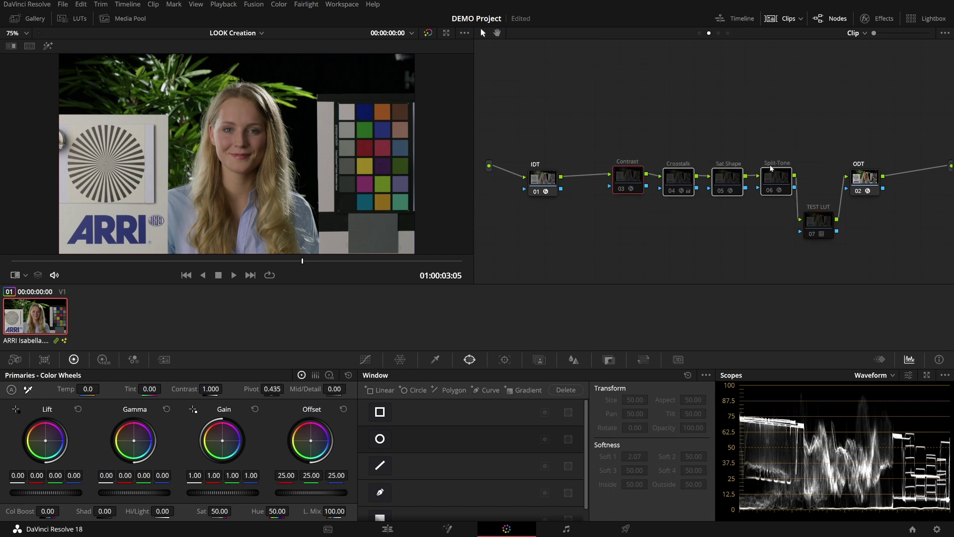
{"action": "left_click", "coordinate": [880, 18]}
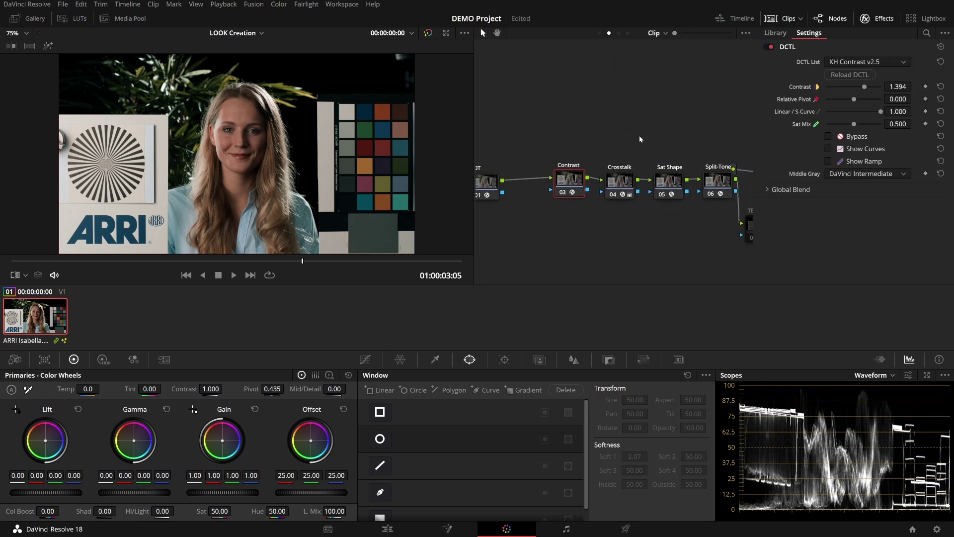
{"action": "left_click", "coordinate": [642, 180]}
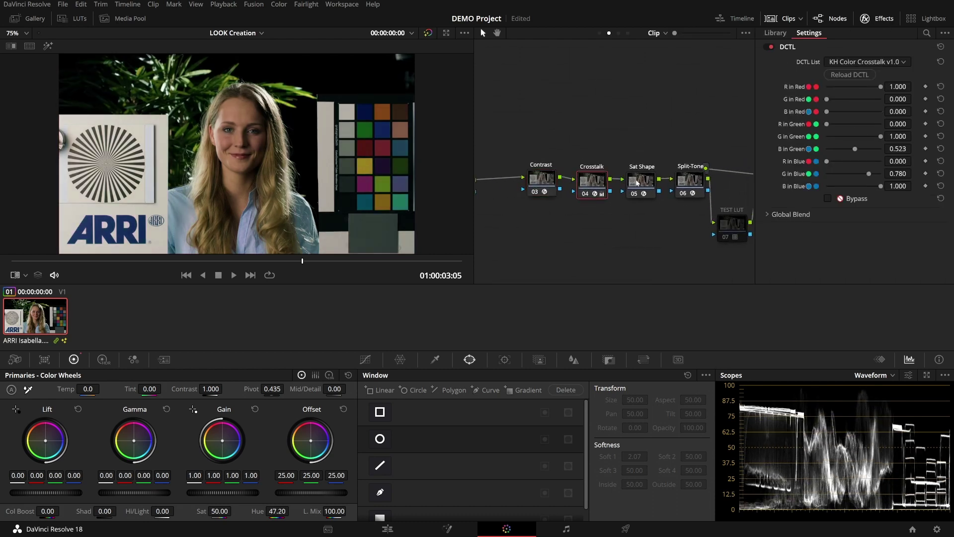
{"action": "key", "text": "ctrl+d"}
{"action": "key", "text": "ctrl+d"}
{"action": "left_click", "coordinate": [690, 182]}
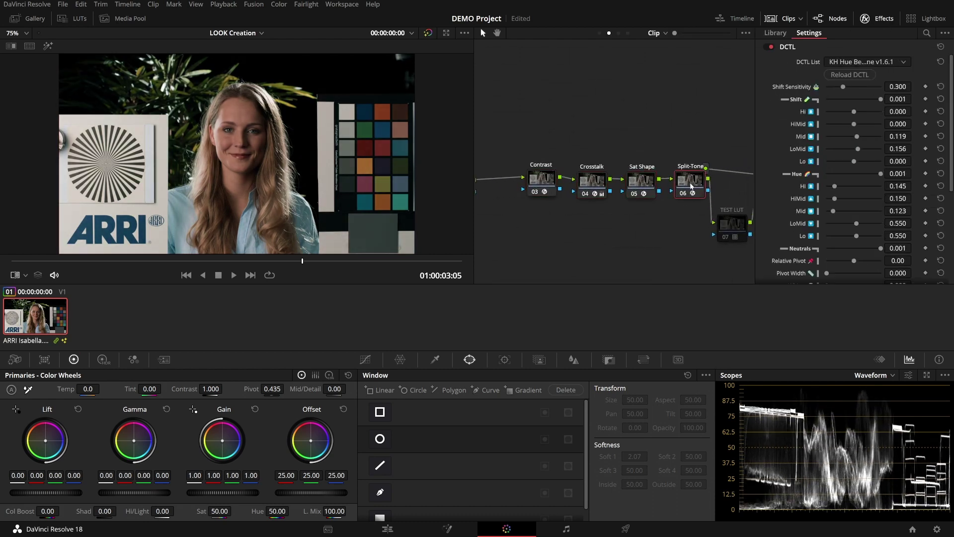
{"action": "left_click", "coordinate": [543, 185]}
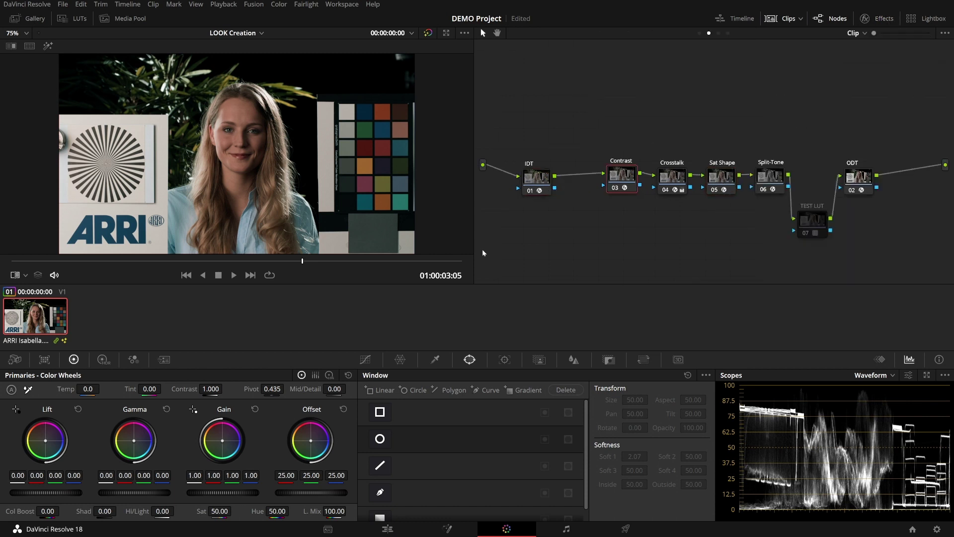
{"action": "left_click", "coordinate": [866, 18]}
Save the project and replace still 1.1.1 with a fresh grab of the graded frame
{"action": "left_click", "coordinate": [28, 19]}
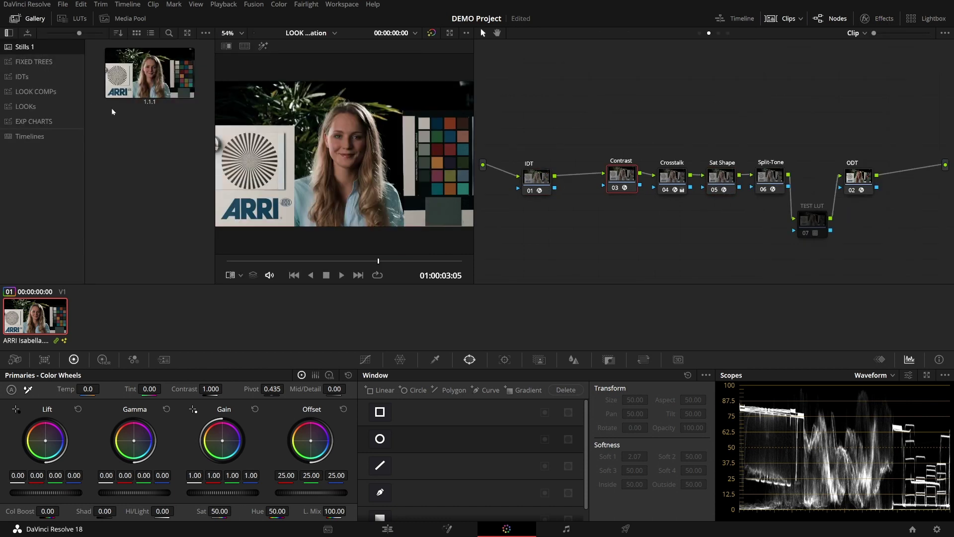
{"action": "key", "text": "ctrl+s"}
{"action": "key", "text": "Delete"}
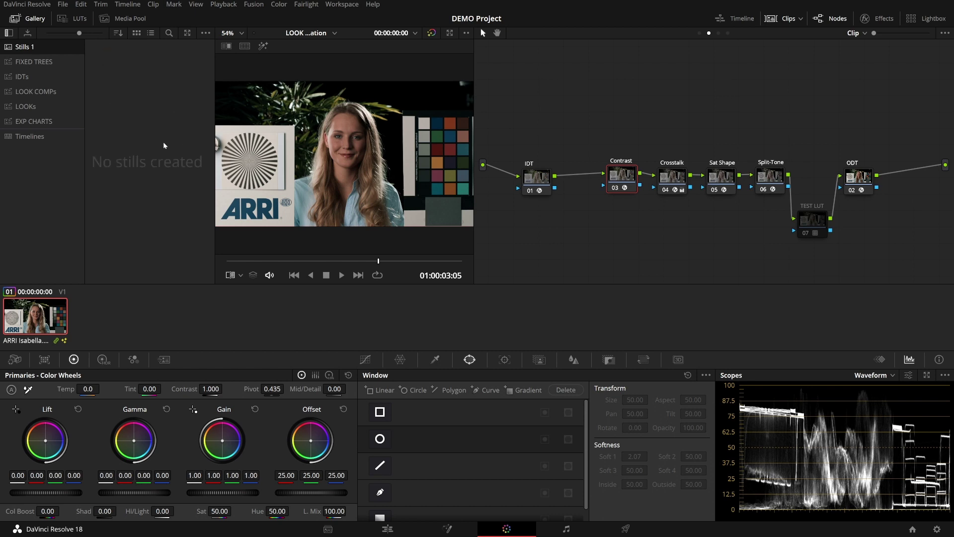
{"action": "right_click", "coordinate": [276, 151]}
{"action": "left_click", "coordinate": [308, 157]}
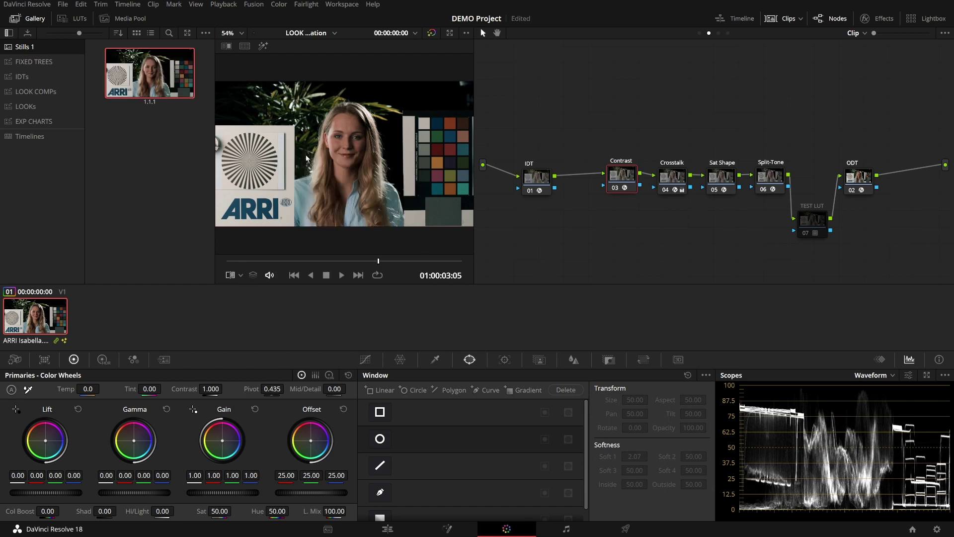
Display the new still's node graph
{"action": "right_click", "coordinate": [169, 92]}
{"action": "left_click", "coordinate": [203, 142]}
{"action": "left_click_drag", "start_coordinate": [418, 236], "coordinate": [233, 236]}
Start a new timeline from the Edit page's Media Pool named 'LUT Creation'
{"action": "key", "text": "Escape"}
{"action": "left_click", "coordinate": [405, 529]}
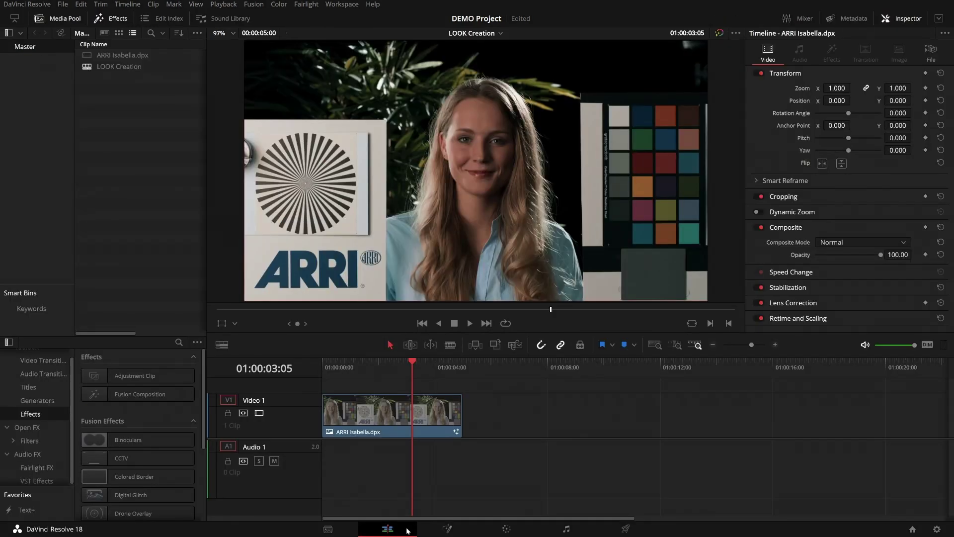
{"action": "right_click", "coordinate": [134, 135]}
{"action": "mouse_move", "coordinate": [172, 149]}
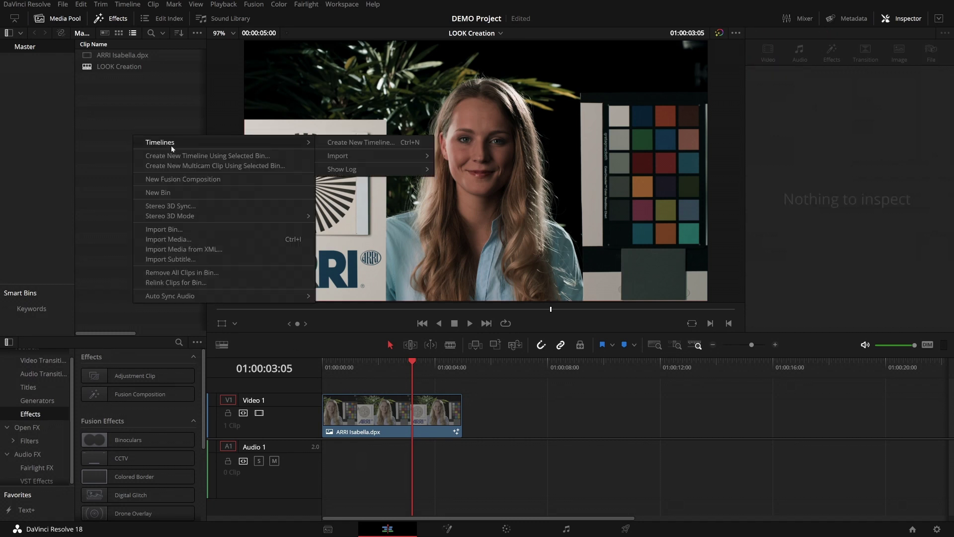
{"action": "left_click", "coordinate": [356, 144]}
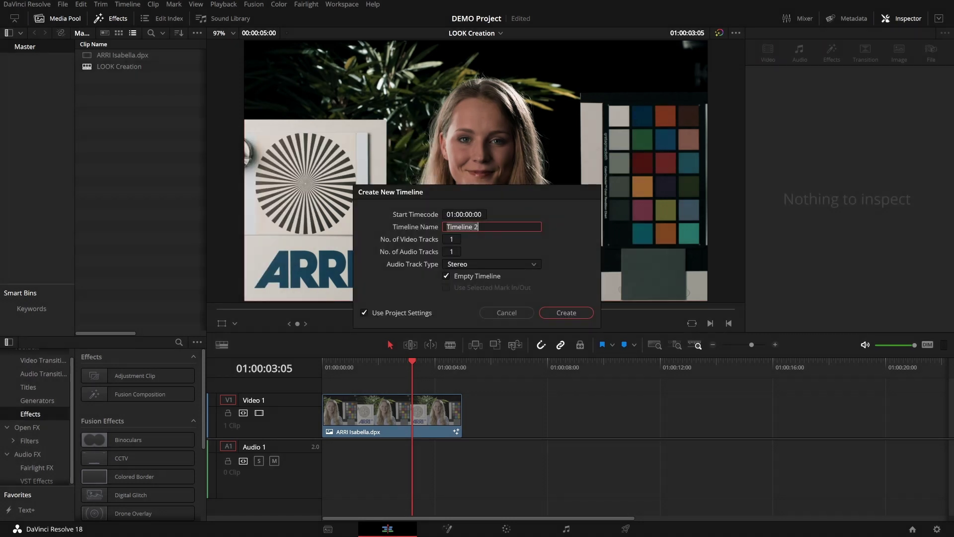
{"action": "type", "text": "LUT Creation"}
Turn off project settings and give the timeline a 4225 x 65 processing resolution
{"action": "left_click", "coordinate": [407, 312]}
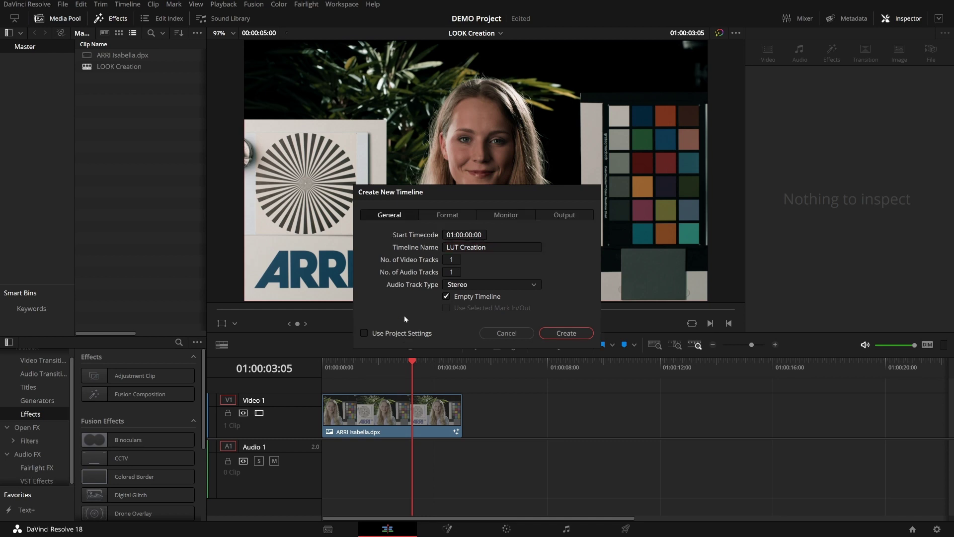
{"action": "left_click", "coordinate": [462, 214]}
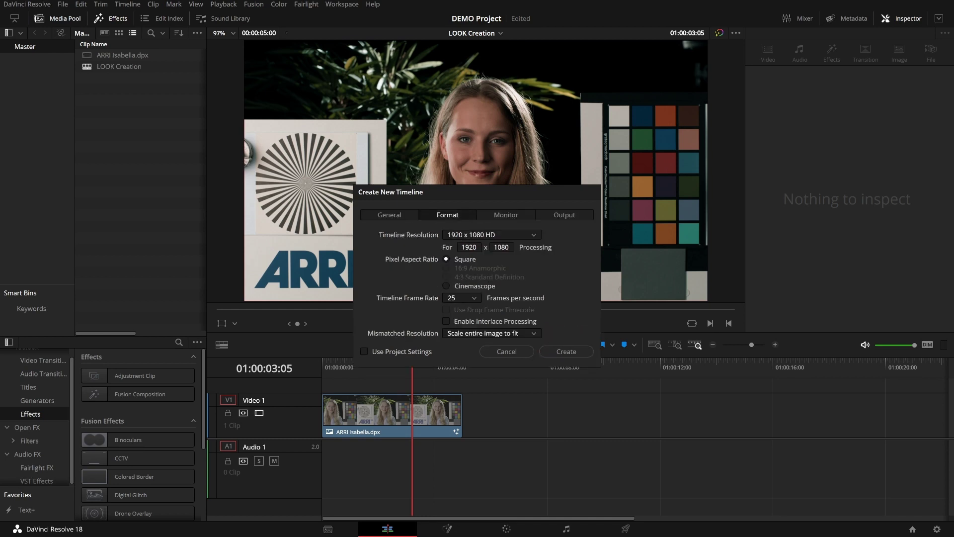
{"action": "left_click", "coordinate": [469, 247]}
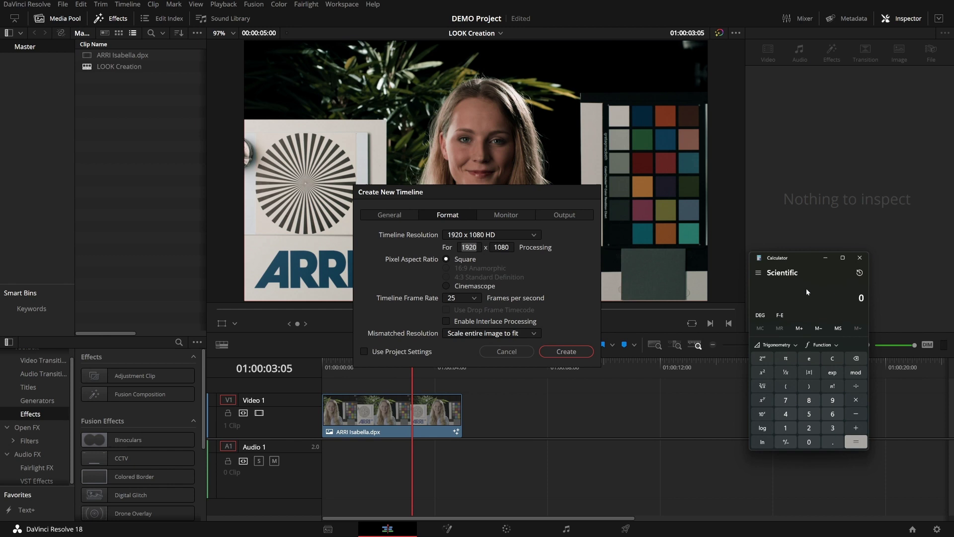
{"action": "type", "text": "33*33"}
{"action": "key", "text": "Return"}
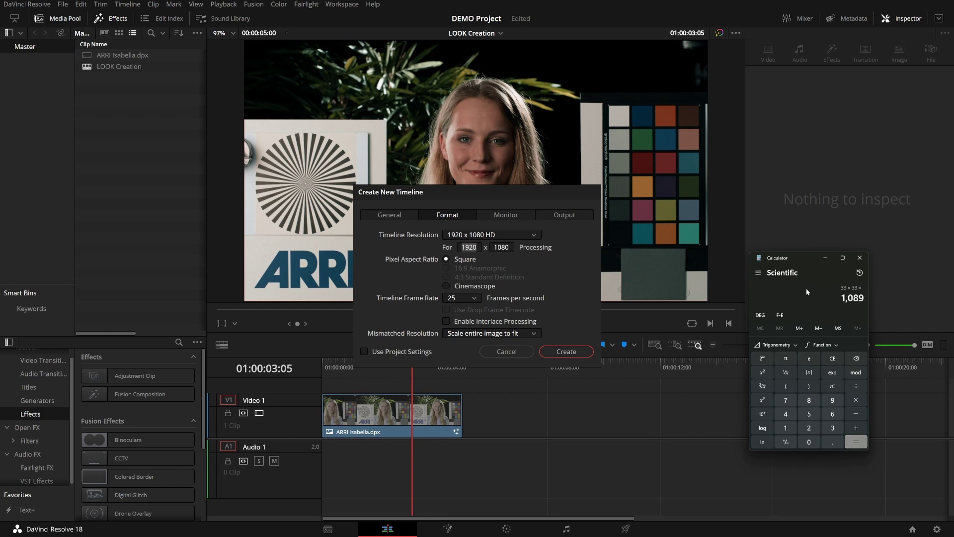
{"action": "type", "text": "65*65"}
{"action": "key", "text": "Return"}
{"action": "type", "text": "4225"}
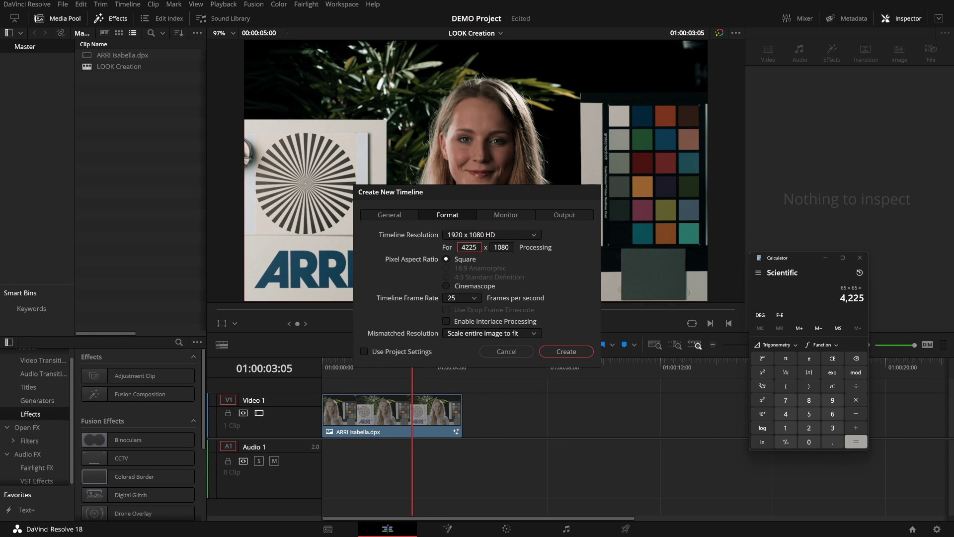
{"action": "left_click", "coordinate": [501, 247]}
{"action": "type", "text": "65"}
Create the LUT Creation timeline and change its resolution to 4225 x 256 at 25 fps
{"action": "left_click", "coordinate": [566, 351]}
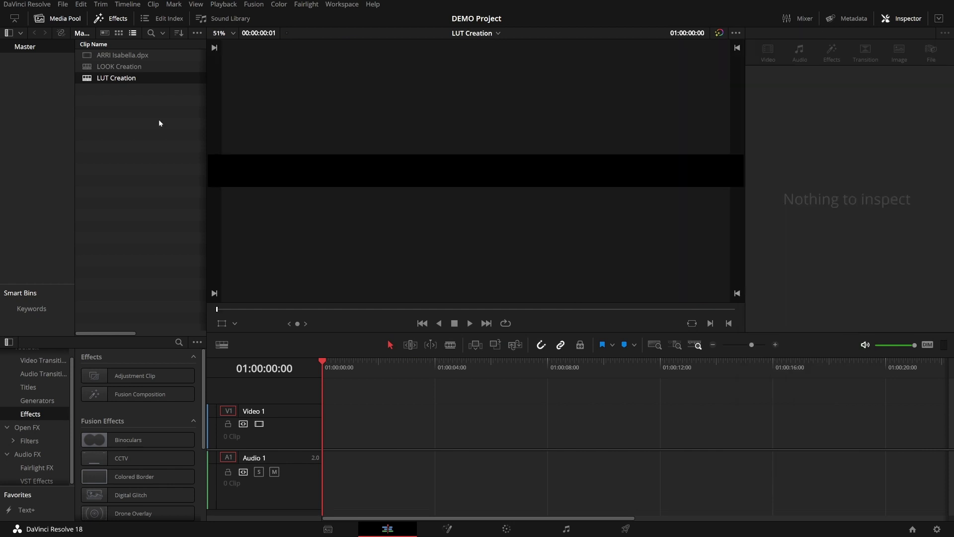
{"action": "right_click", "coordinate": [126, 80]}
{"action": "mouse_move", "coordinate": [280, 88]}
{"action": "left_click", "coordinate": [370, 86]}
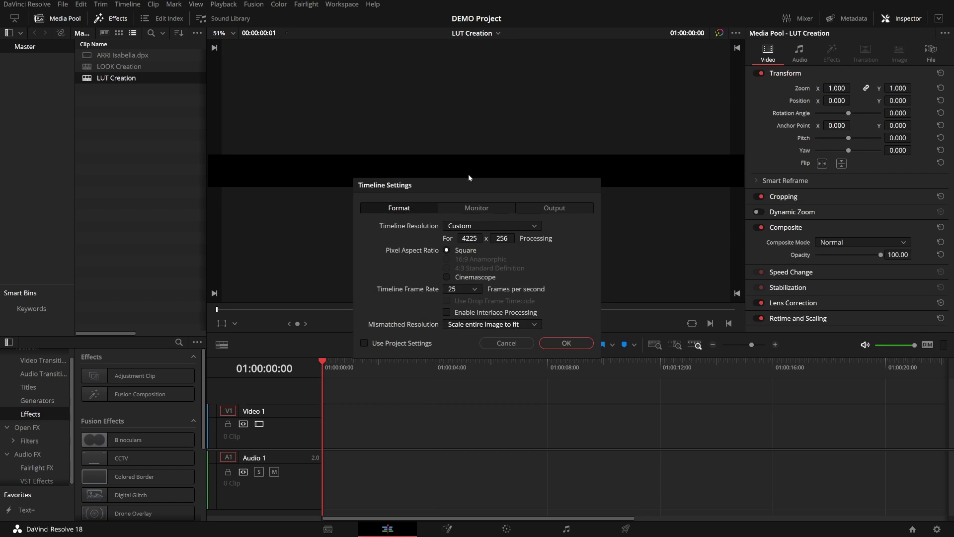
{"action": "left_click_drag", "start_coordinate": [477, 192], "coordinate": [468, 217]}
{"action": "left_click", "coordinate": [503, 267]}
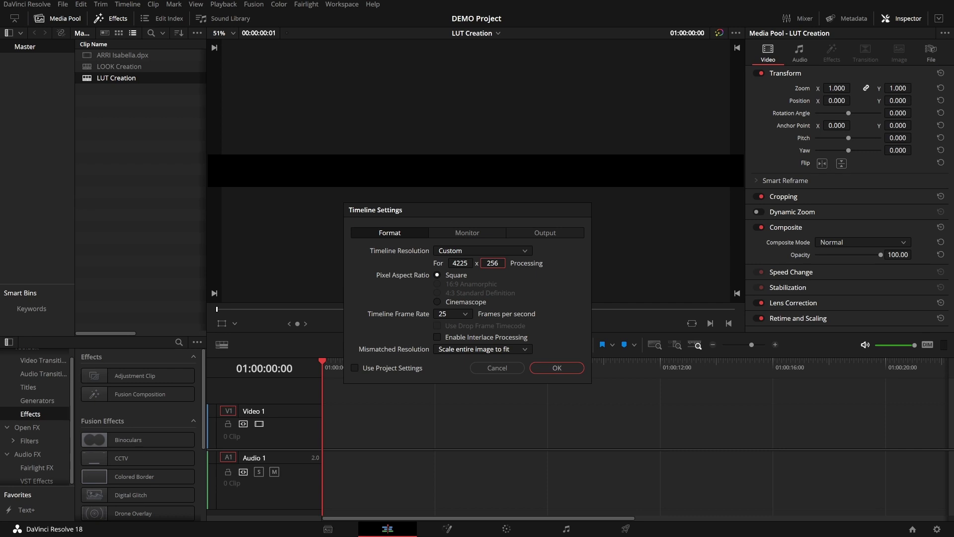
{"action": "left_click", "coordinate": [545, 370]}
{"action": "left_click", "coordinate": [407, 432]}
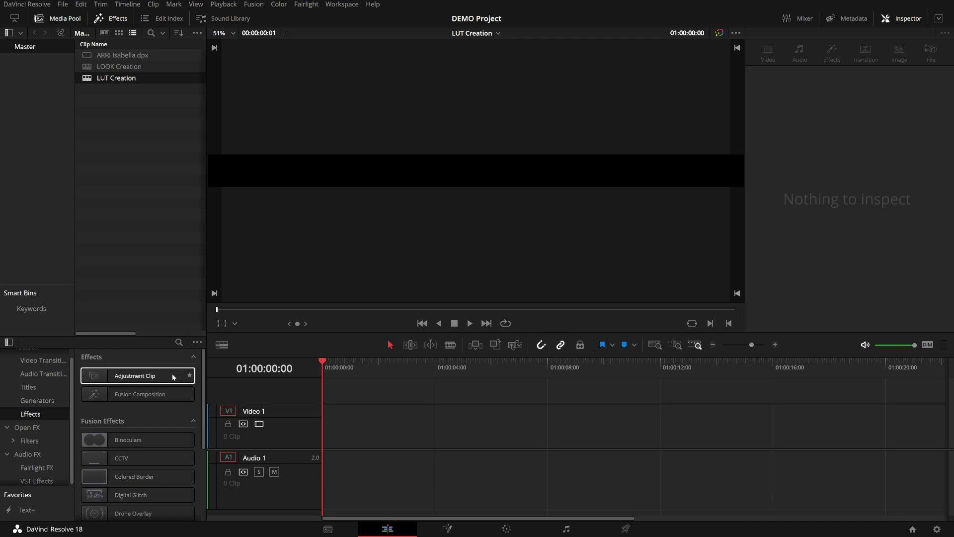
Drag an Adjustment Clip from the Effects Toolbox onto the start of Video 1
{"action": "left_click", "coordinate": [104, 19]}
{"action": "left_click", "coordinate": [106, 19]}
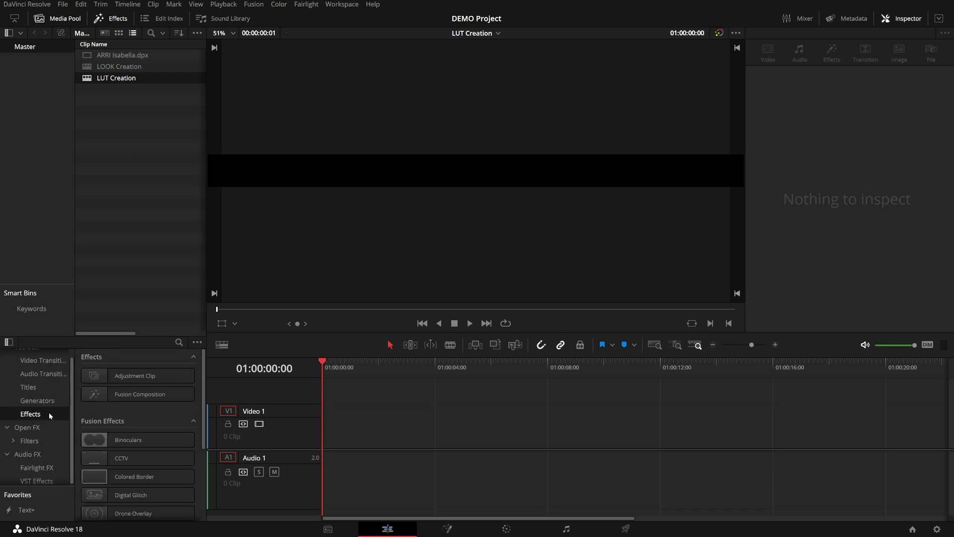
{"action": "scroll", "coordinate": [49, 413], "scroll_direction": "up", "scroll_amount": 1}
{"action": "scroll", "coordinate": [48, 413], "scroll_direction": "down", "scroll_amount": 1}
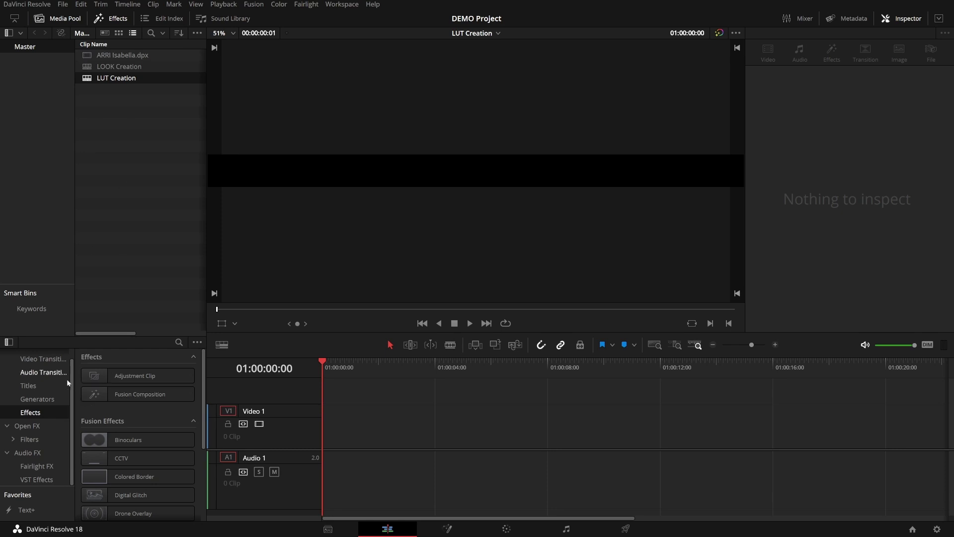
{"action": "left_click_drag", "start_coordinate": [130, 376], "coordinate": [328, 429]}
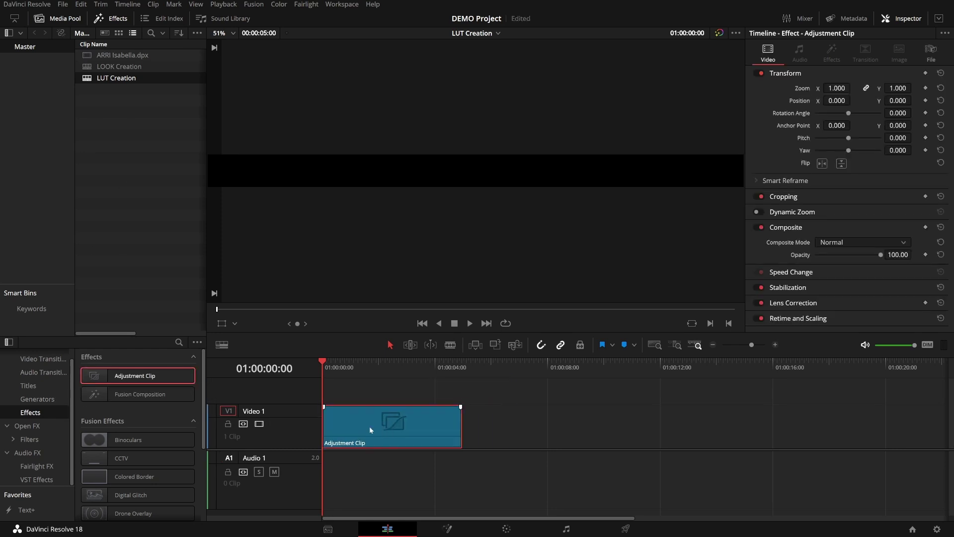
On the Color page, add a DCTL effect to node 01
{"action": "left_click", "coordinate": [499, 528]}
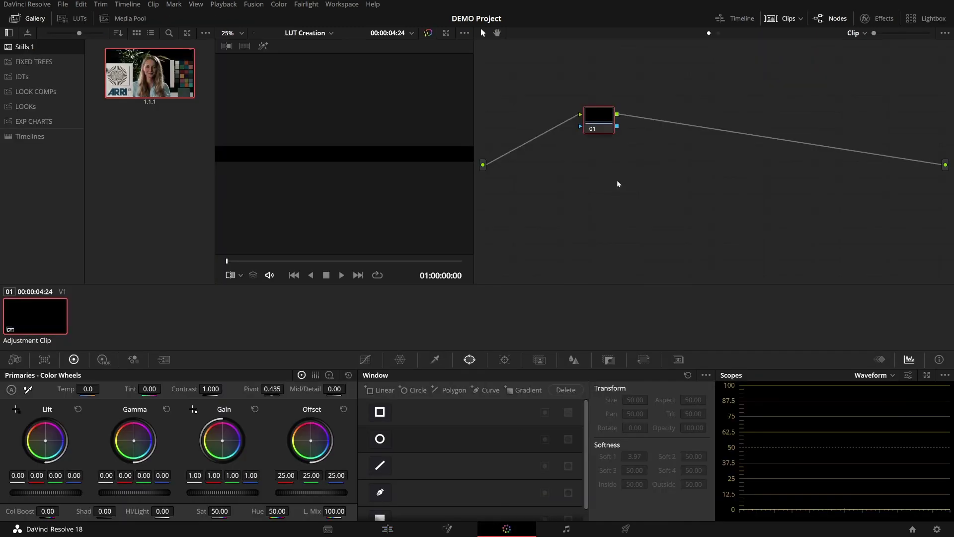
{"action": "left_click_drag", "start_coordinate": [603, 120], "coordinate": [530, 166]}
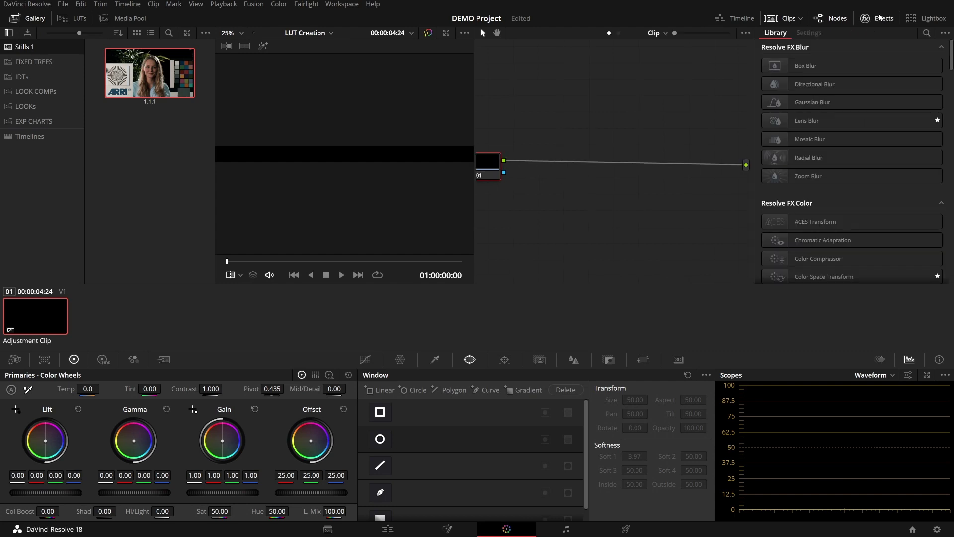
{"action": "left_click", "coordinate": [927, 33]}
{"action": "type", "text": "dct"}
{"action": "left_click_drag", "start_coordinate": [845, 91], "coordinate": [490, 169]}
Choose KH Identity Cube Generator v1.2, hide the ramp, and set Cube Size to 65
{"action": "left_click", "coordinate": [851, 91]}
{"action": "scroll", "coordinate": [875, 144], "scroll_direction": "down", "scroll_amount": 5}
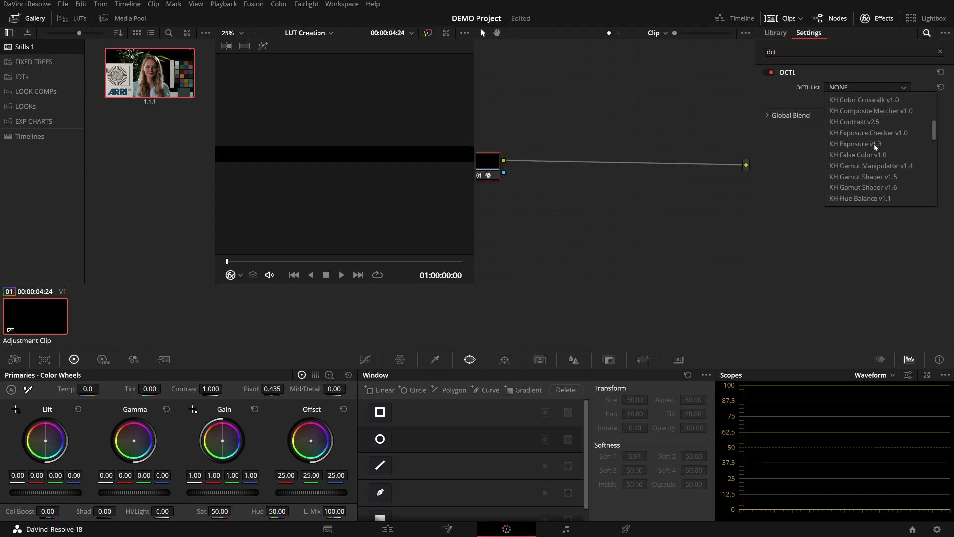
{"action": "scroll", "coordinate": [875, 144], "scroll_direction": "down", "scroll_amount": 4}
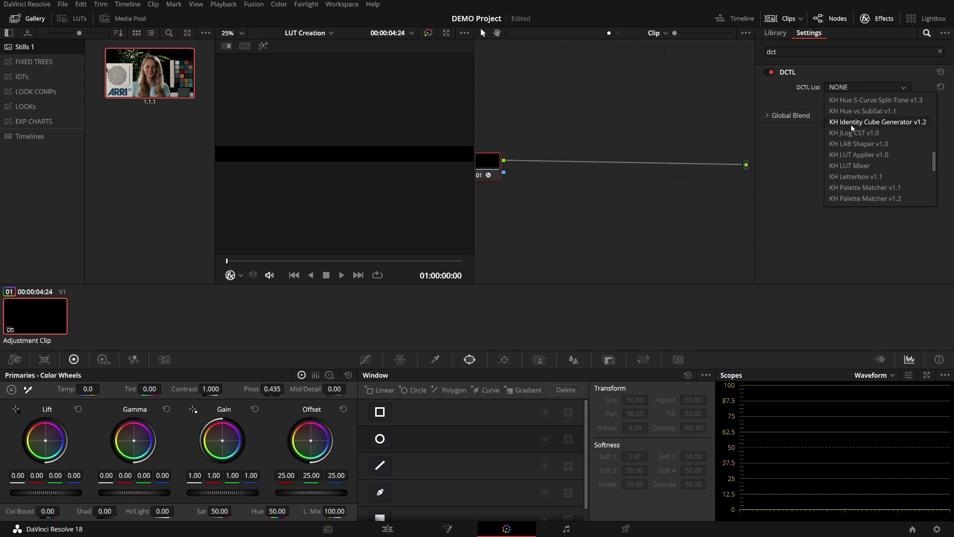
{"action": "left_click", "coordinate": [880, 121]}
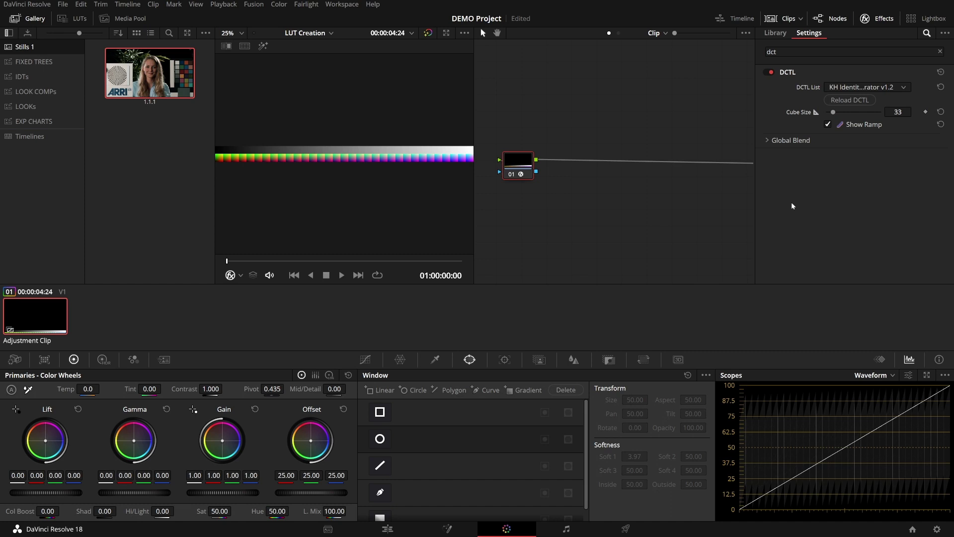
{"action": "left_click", "coordinate": [855, 126]}
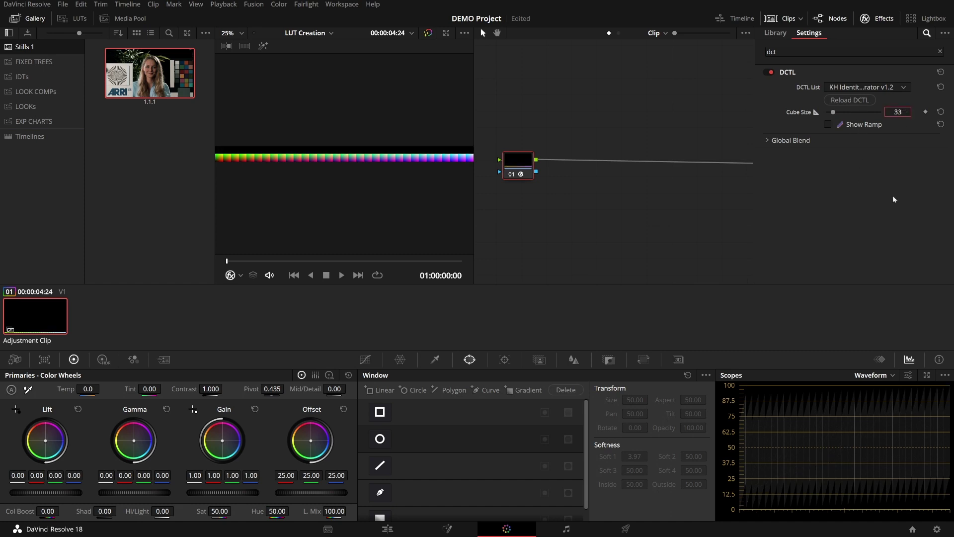
{"action": "type", "text": "65"}
{"action": "key", "text": "Return"}
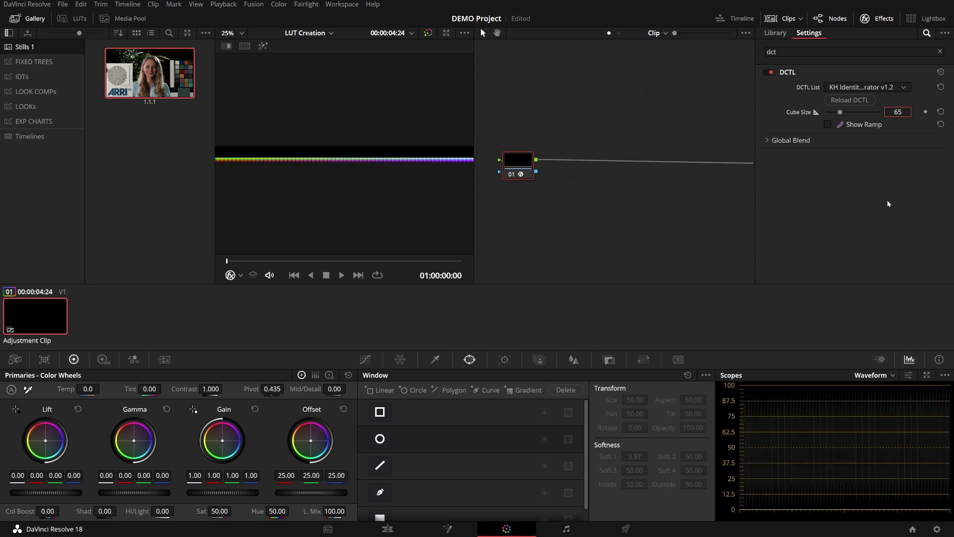
{"action": "left_click", "coordinate": [15, 18]}
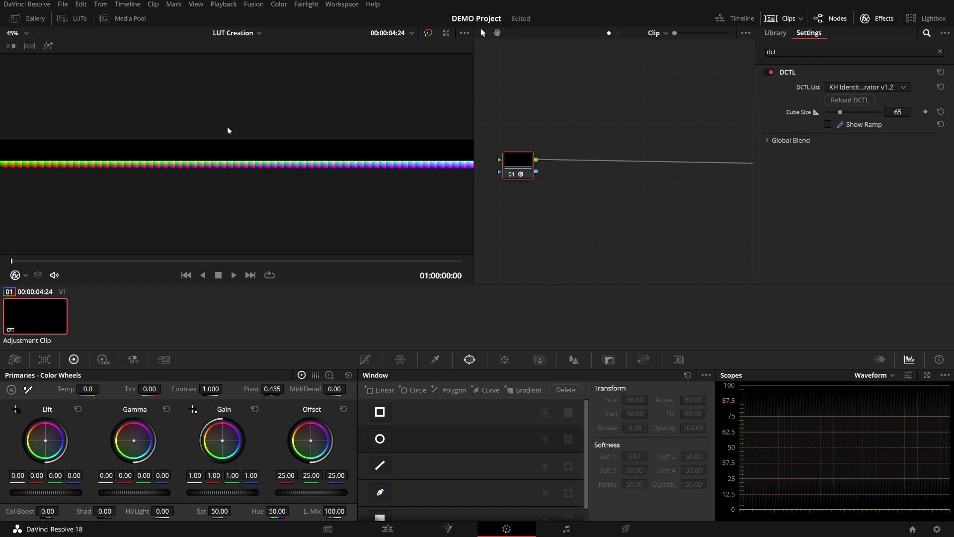
{"action": "left_click", "coordinate": [885, 19]}
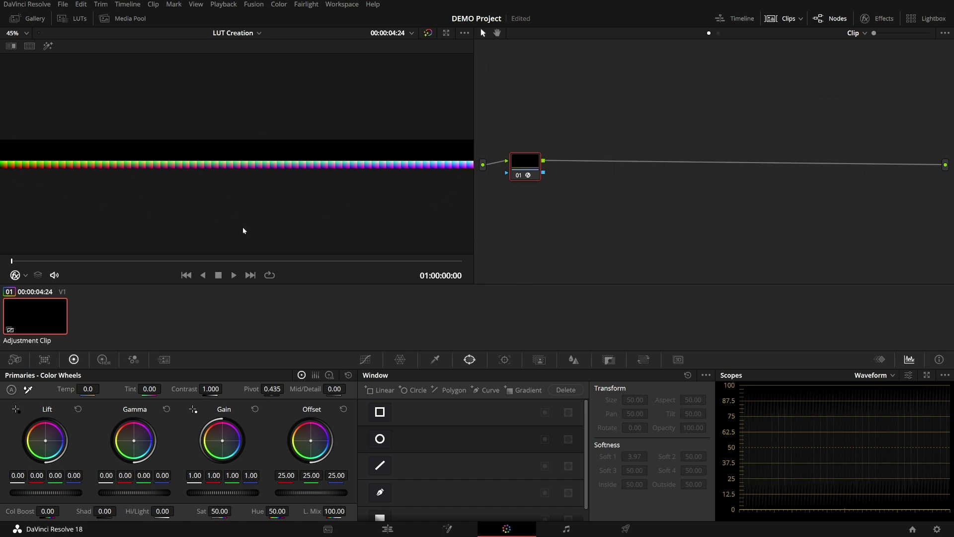
Append the saved look still's node graph to the cube clip
{"action": "left_click", "coordinate": [29, 19]}
{"action": "right_click", "coordinate": [137, 74]}
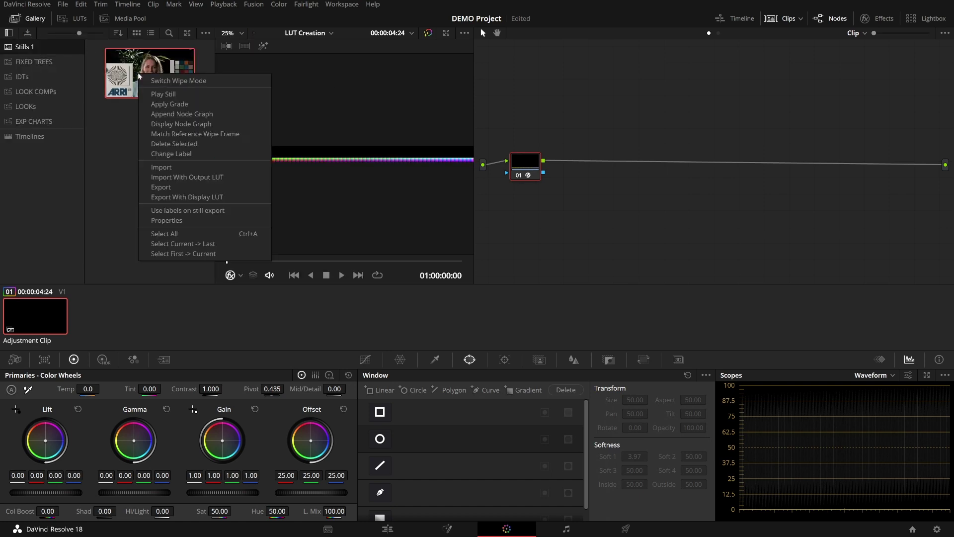
{"action": "left_click", "coordinate": [223, 117]}
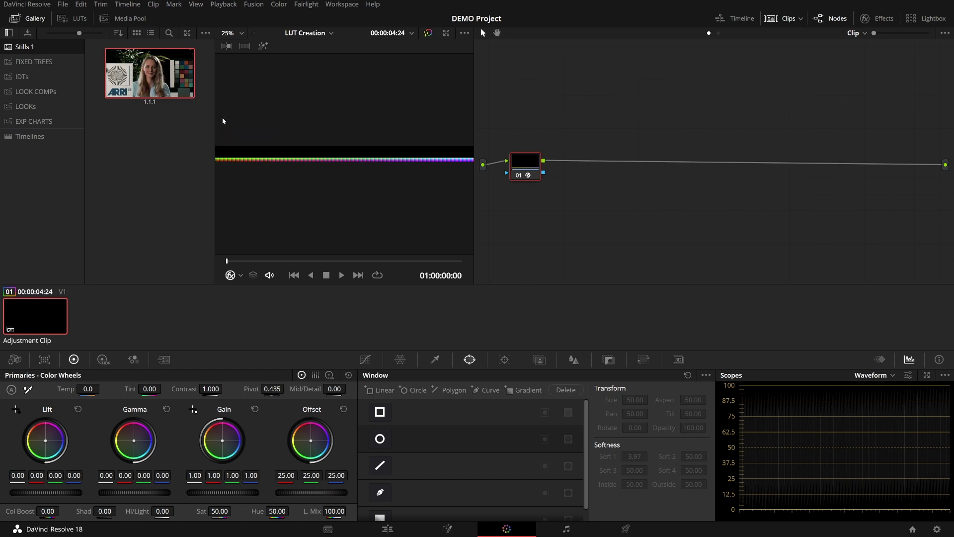
{"action": "left_click", "coordinate": [28, 19]}
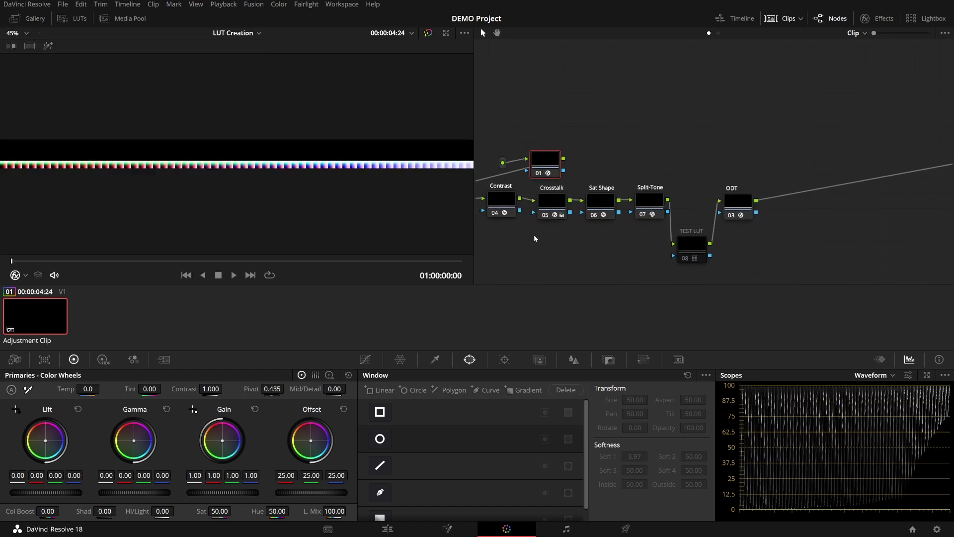
Switch off the appended IDT and ODT nodes
{"action": "left_click_drag", "start_coordinate": [534, 231], "coordinate": [682, 233]}
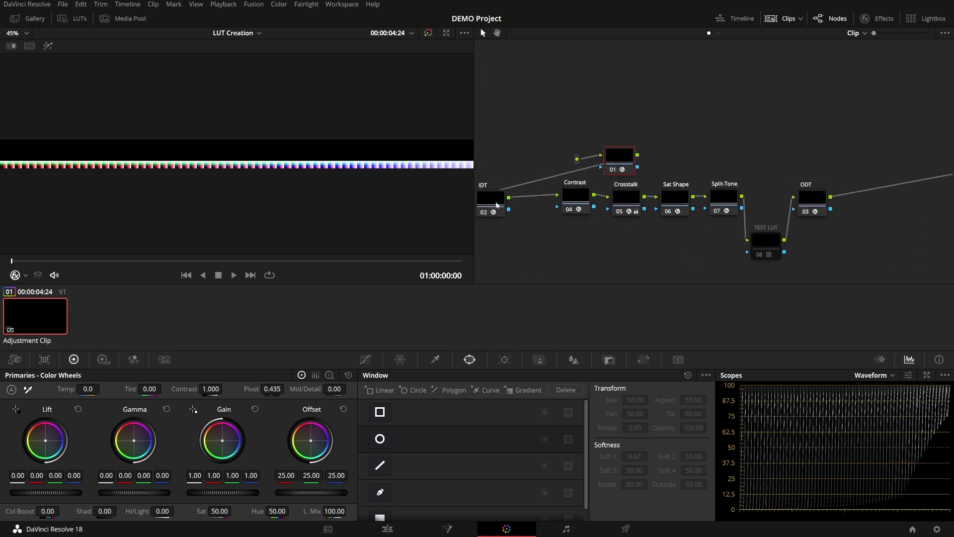
{"action": "left_click_drag", "start_coordinate": [492, 198], "coordinate": [516, 195]}
{"action": "left_click", "coordinate": [812, 198]}
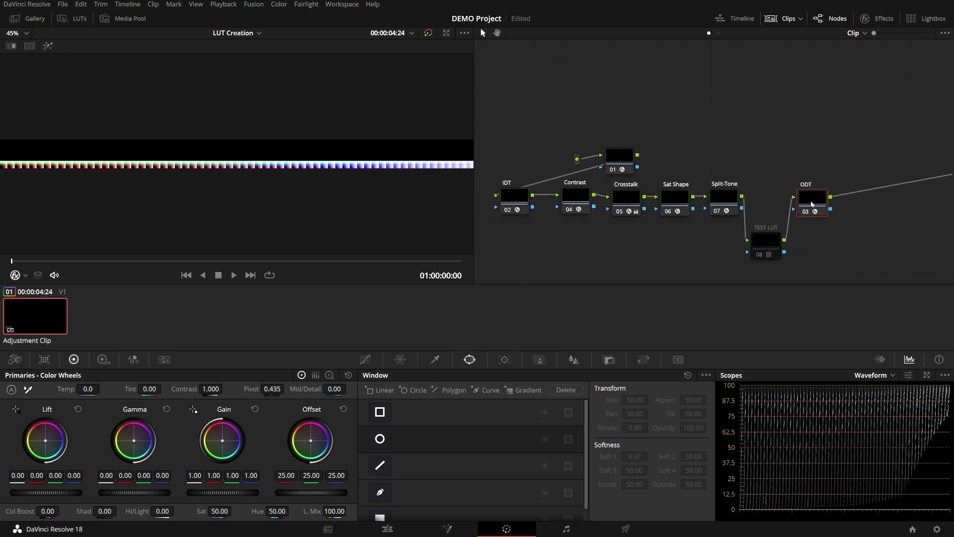
{"action": "left_click", "coordinate": [511, 200]}
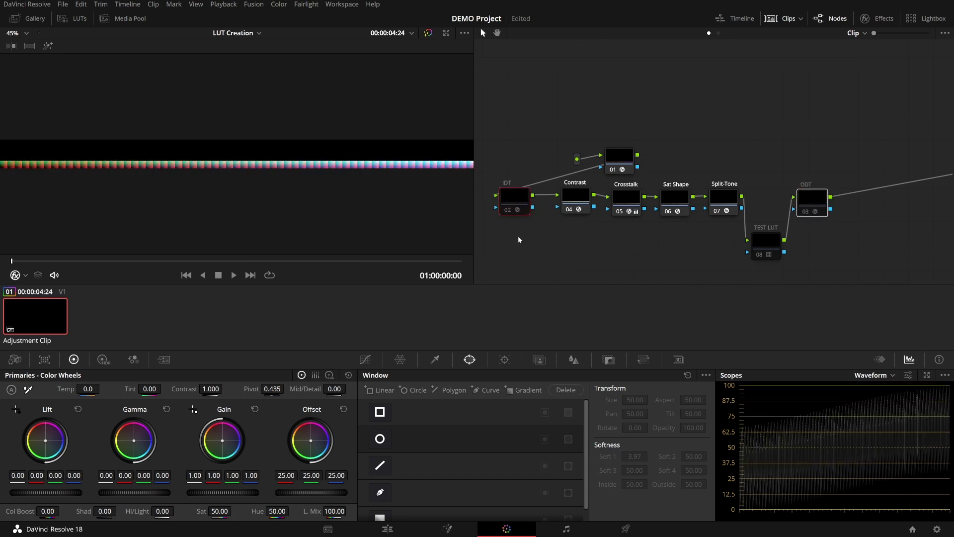
{"action": "left_click", "coordinate": [575, 198]}
{"action": "left_click_drag", "start_coordinate": [578, 239], "coordinate": [733, 208]}
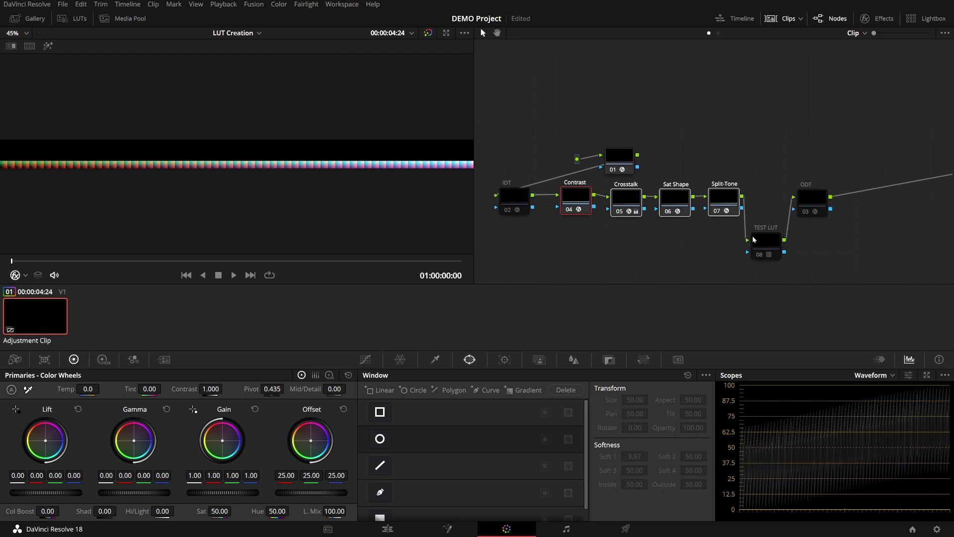
{"action": "left_click", "coordinate": [660, 251]}
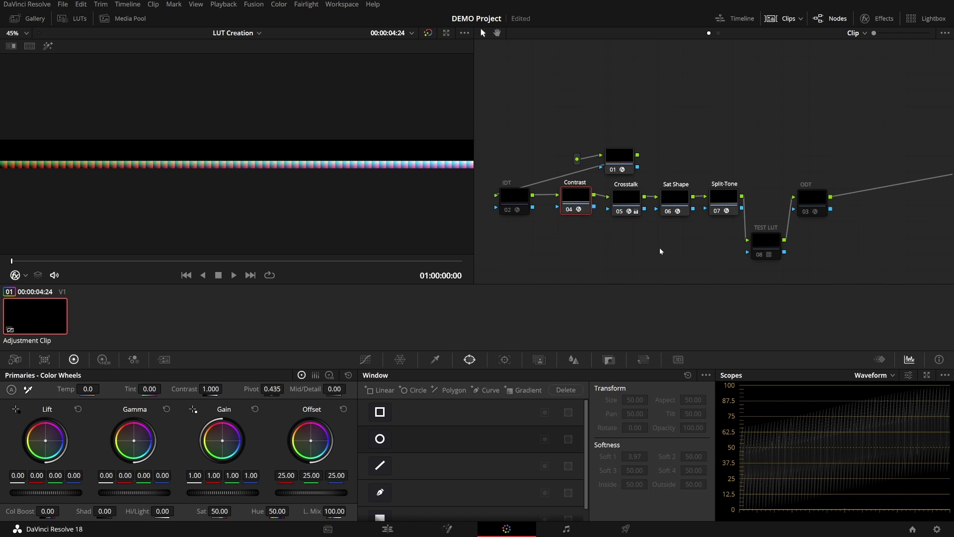
Label node 01 'Cube'
{"action": "left_click", "coordinate": [614, 157]}
{"action": "type", "text": "Cube"}
{"action": "key", "text": "Return"}
Make a compound clip named 'LUT Cube' from the adjustment clip and open it in Fusion
{"action": "left_click", "coordinate": [400, 529]}
{"action": "right_click", "coordinate": [369, 431]}
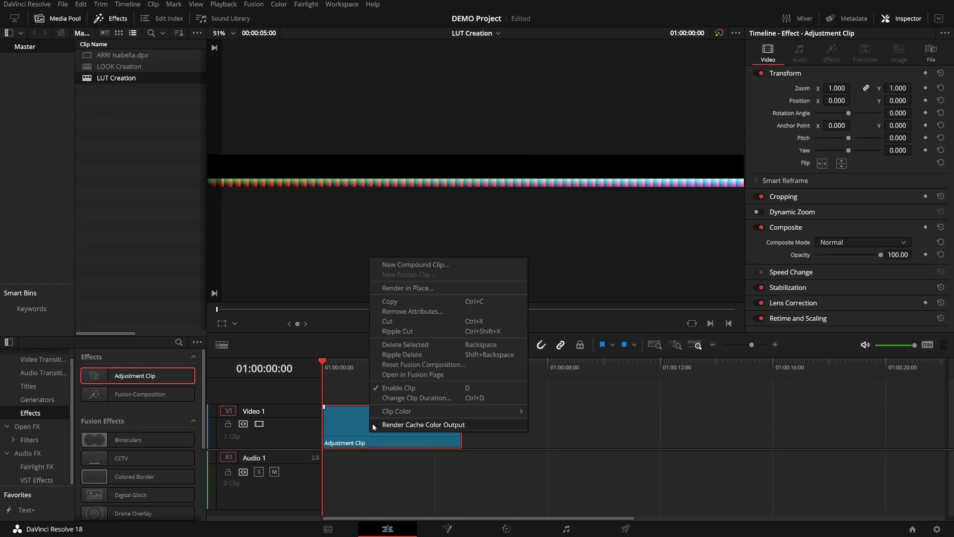
{"action": "left_click", "coordinate": [406, 263]}
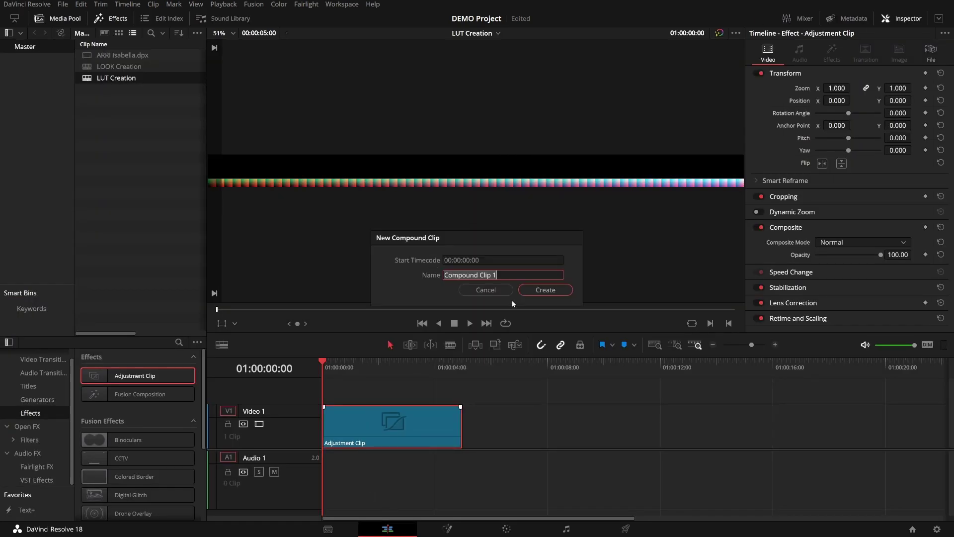
{"action": "type", "text": "LUT Cu"}
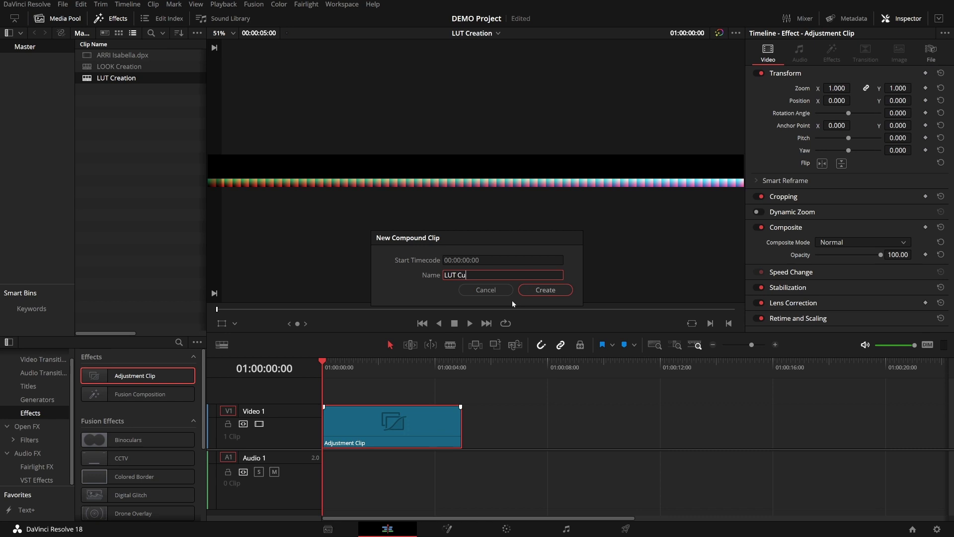
{"action": "type", "text": "be"}
{"action": "key", "text": "Return"}
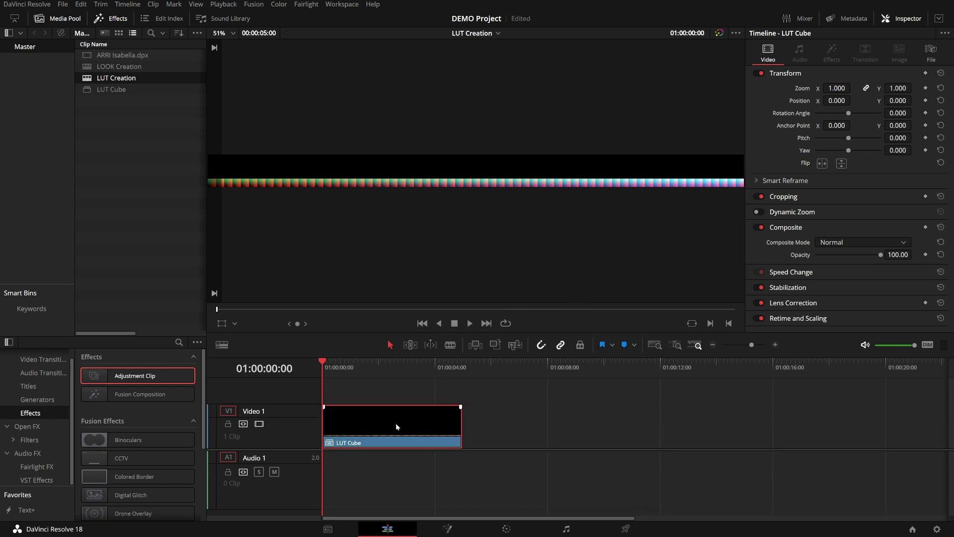
{"action": "key", "text": "shift+5"}
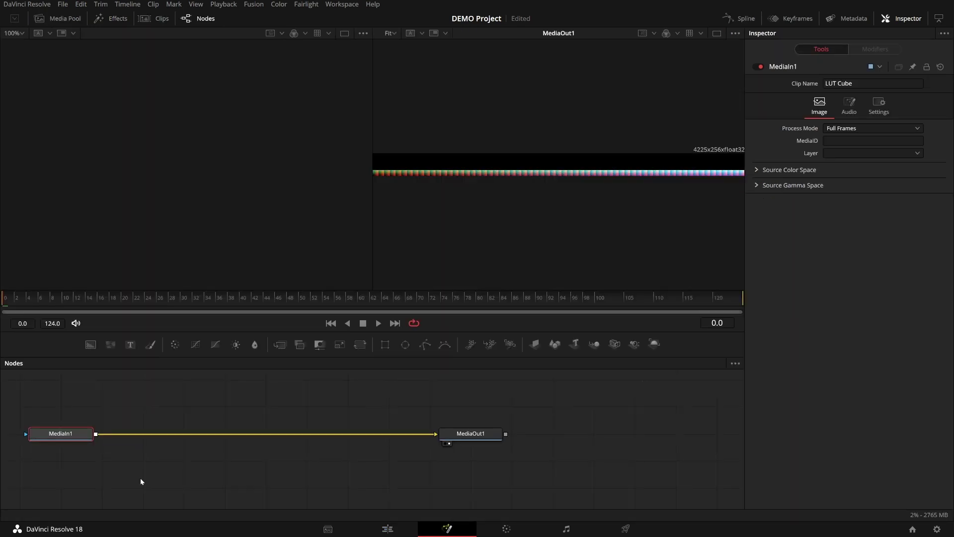
Insert a LUT Cube Analyzer node between MediaIn1 and MediaOut1
{"action": "key", "text": "shift+space"}
{"action": "type", "text": "crop"}
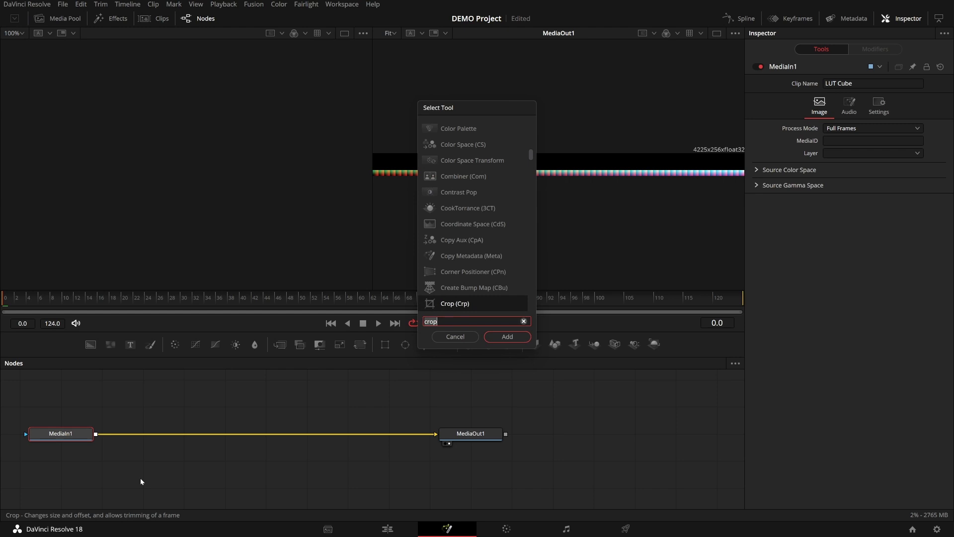
{"action": "key", "text": "BackSpace"}
{"action": "key", "text": "BackSpace"}
{"action": "key", "text": "BackSpace"}
{"action": "key", "text": "BackSpace"}
{"action": "type", "text": "lut cube anal"}
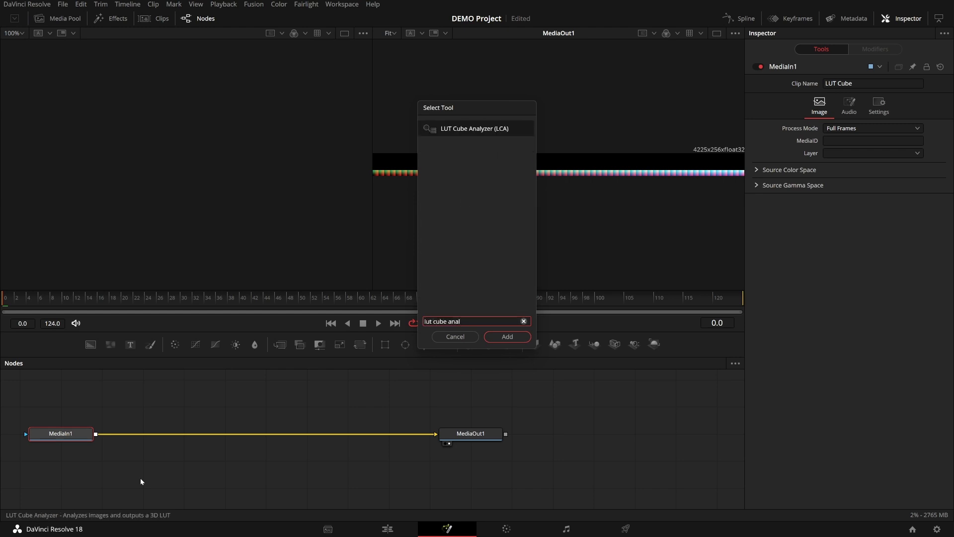
{"action": "key", "text": "Return"}
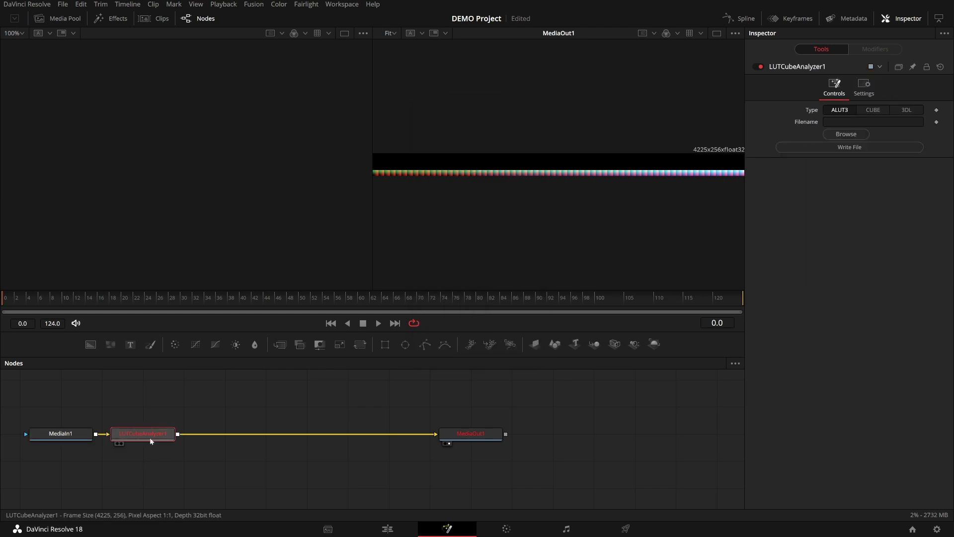
{"action": "left_click_drag", "start_coordinate": [140, 439], "coordinate": [299, 443]}
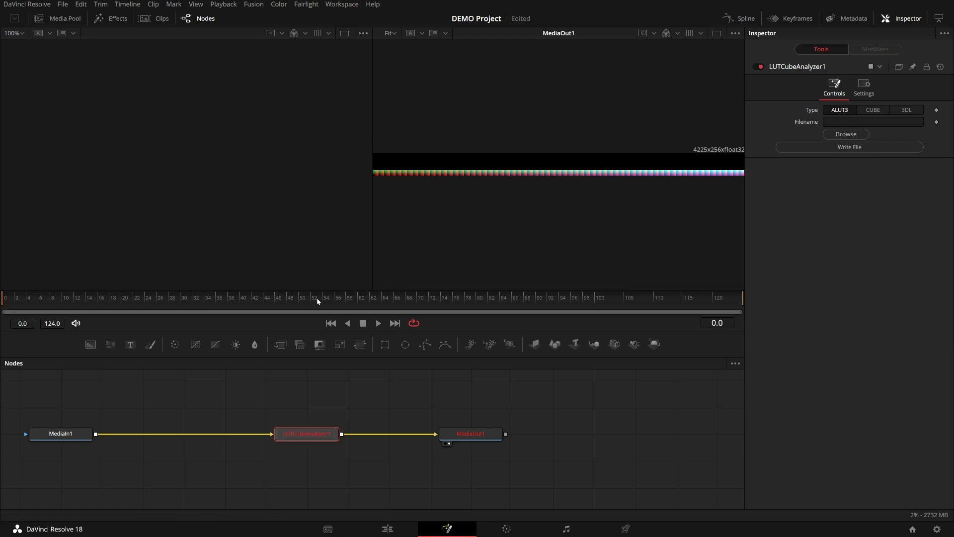
Add a Crop after MediaIn1 with Y Size 65, then select the analyzer
{"action": "left_click", "coordinate": [78, 436]}
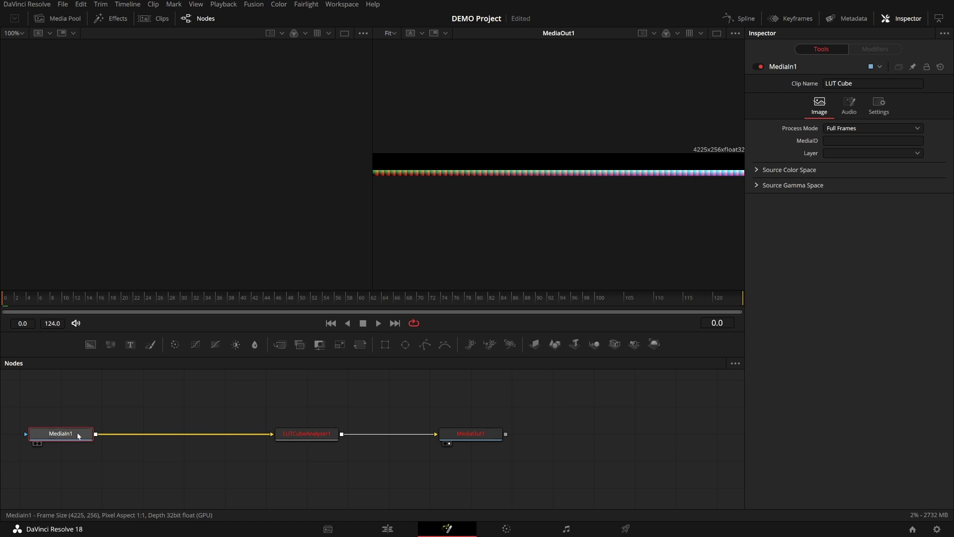
{"action": "key", "text": "shift+space"}
{"action": "type", "text": "cube"}
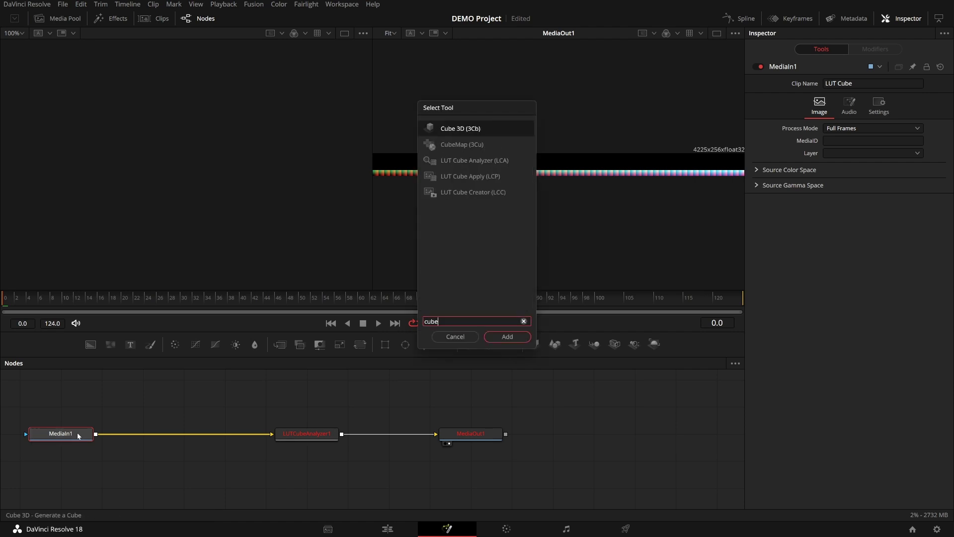
{"action": "key", "text": "BackSpace"}
{"action": "key", "text": "BackSpace"}
{"action": "key", "text": "BackSpace"}
{"action": "key", "text": "BackSpace"}
{"action": "type", "text": "crop"}
{"action": "key", "text": "Return"}
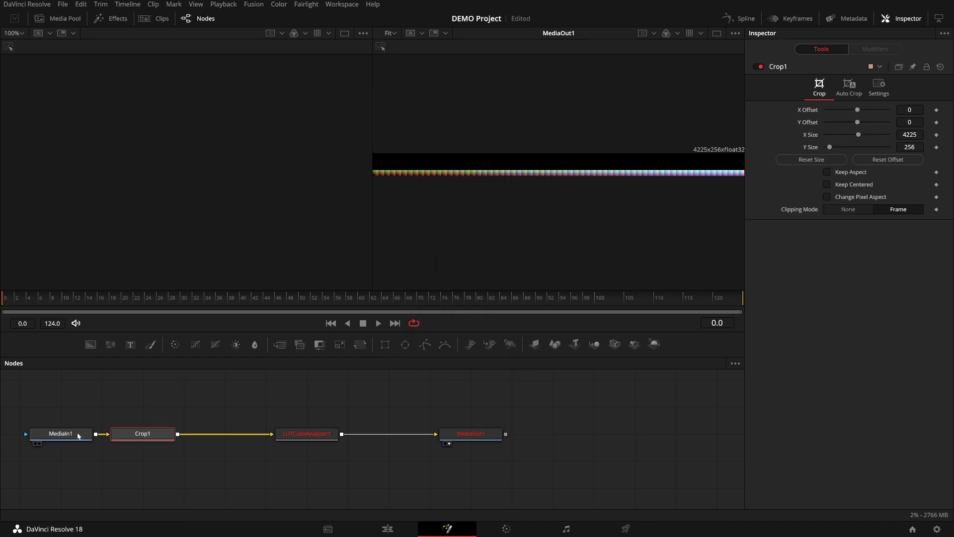
{"action": "left_click", "coordinate": [910, 146]}
{"action": "type", "text": "65"}
{"action": "key", "text": "Tab"}
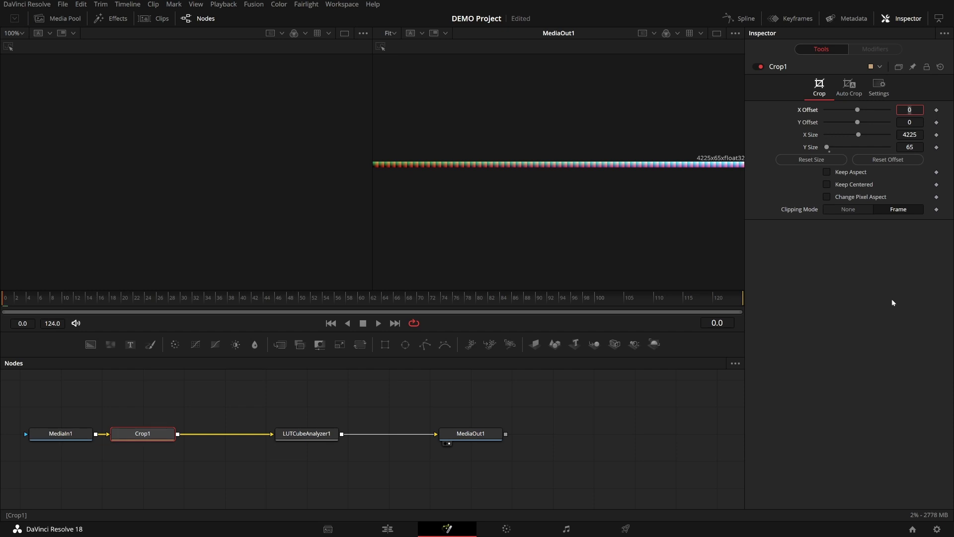
{"action": "left_click", "coordinate": [308, 433]}
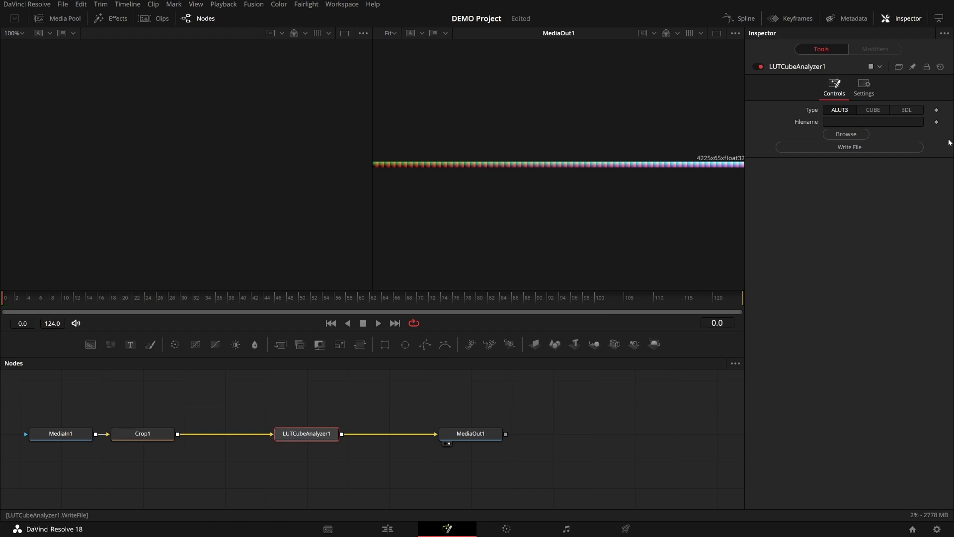
Set CUBE output, save as DCTL_LUT_V10.cube in Resolve's LUT folder, and write the file
{"action": "left_click", "coordinate": [873, 110]}
{"action": "left_click", "coordinate": [846, 134]}
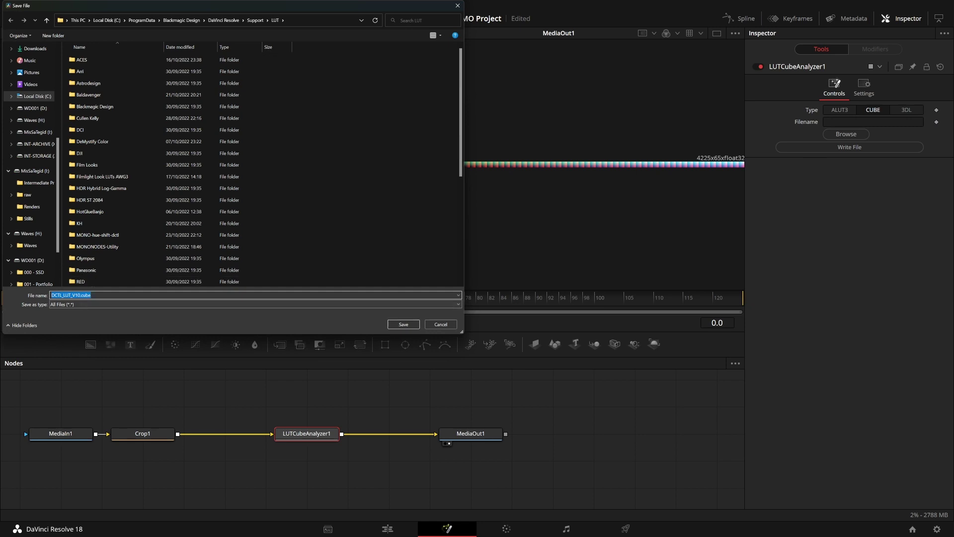
{"action": "left_click", "coordinate": [76, 295]}
{"action": "key", "text": "Delete"}
{"action": "type", "text": "1"}
{"action": "key", "text": "Return"}
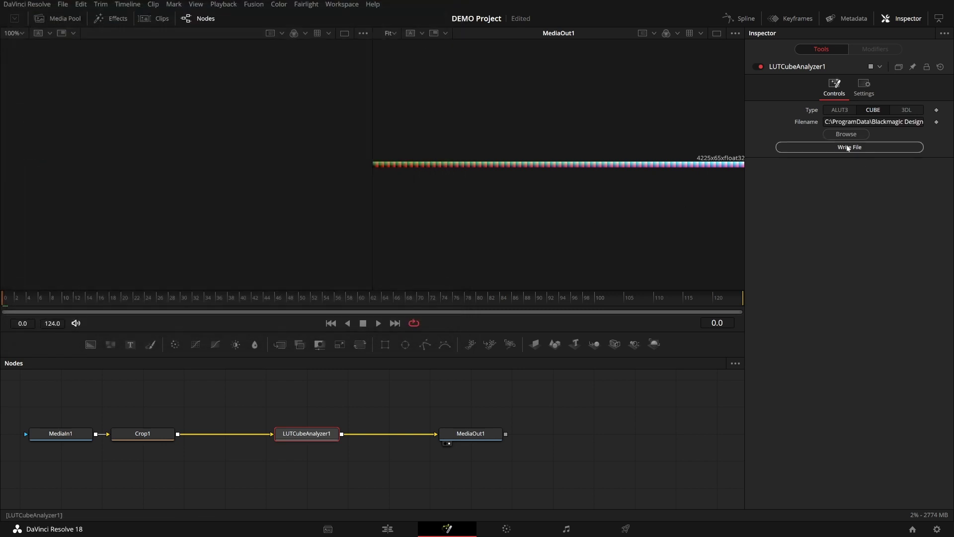
{"action": "left_click", "coordinate": [821, 147]}
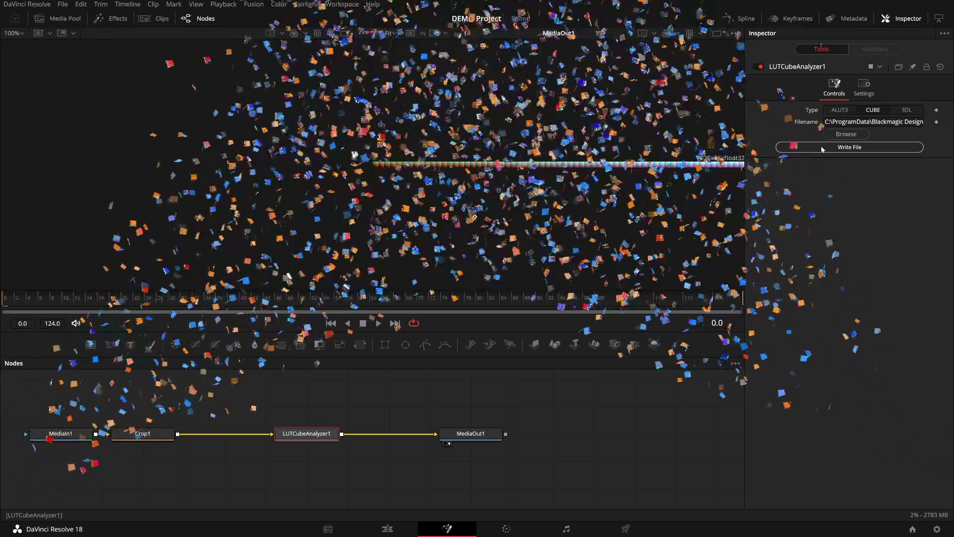
Switch to the LOOK Creation timeline on the Color page with the stills gallery shown
{"action": "left_click", "coordinate": [506, 529]}
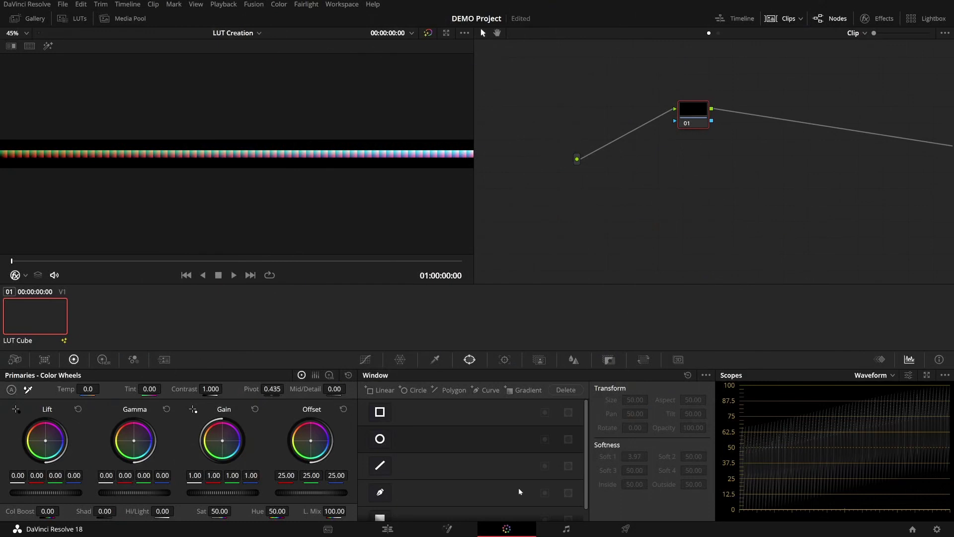
{"action": "left_click", "coordinate": [242, 33]}
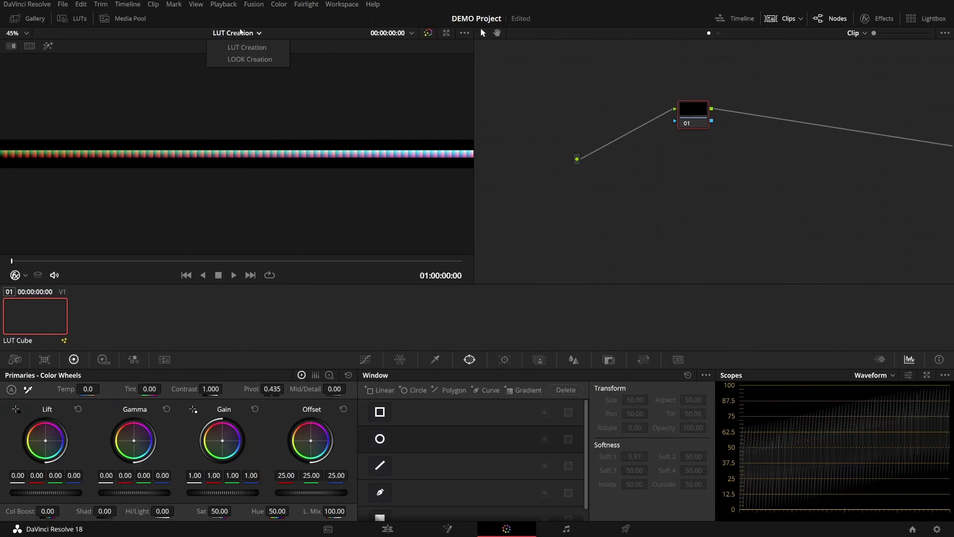
{"action": "left_click", "coordinate": [245, 60]}
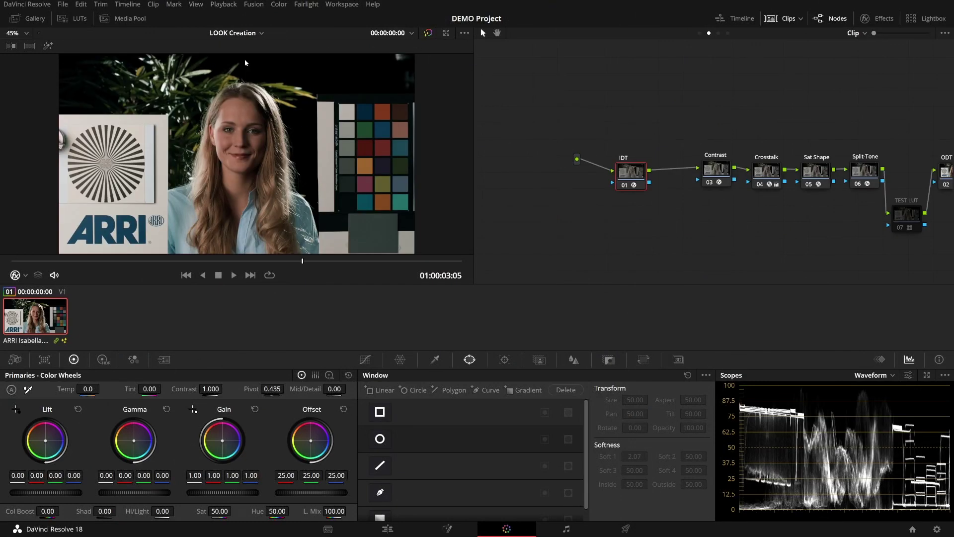
{"action": "left_click", "coordinate": [22, 21]}
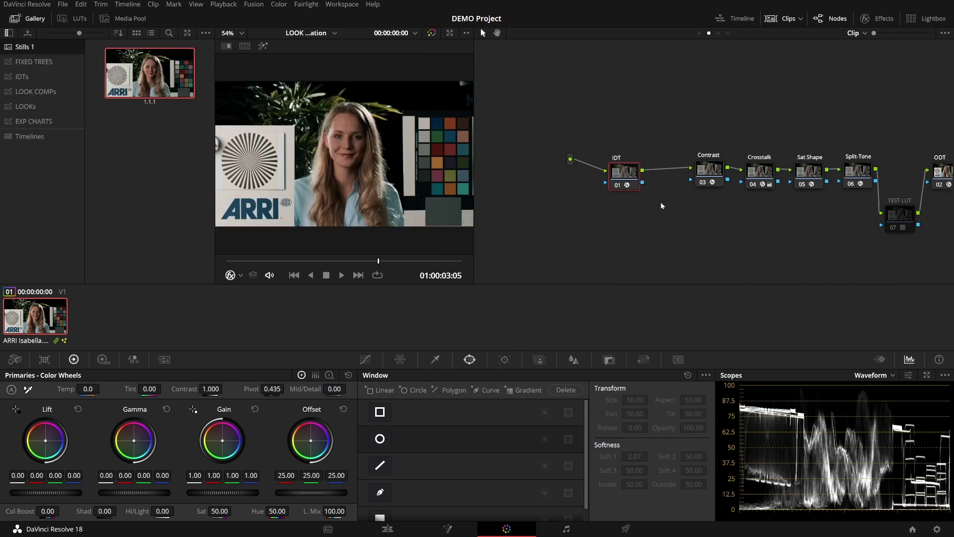
Disable the Split-Tone, Sat Shape, Crosstalk and Contrast nodes (03–06)
{"action": "left_click", "coordinate": [786, 180]}
{"action": "left_click", "coordinate": [737, 182]}
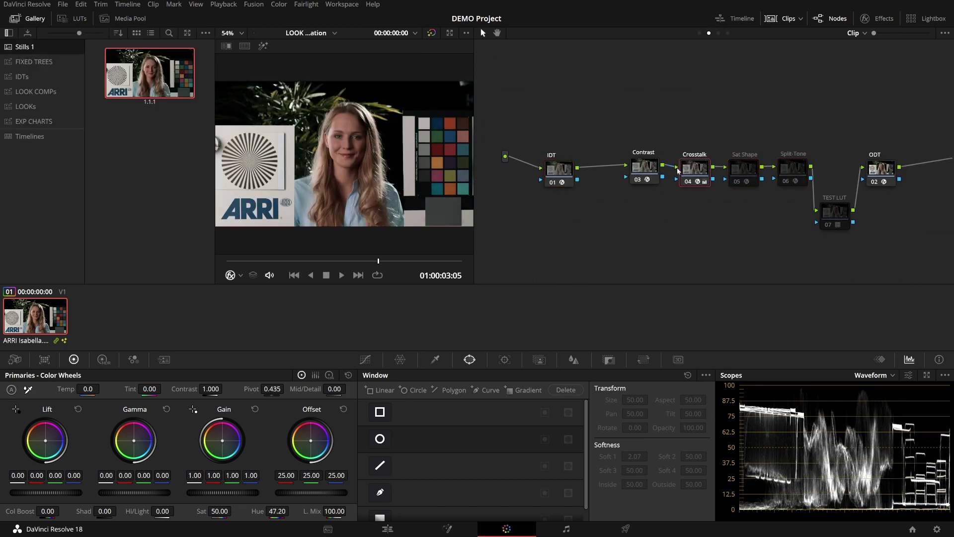
{"action": "left_click", "coordinate": [687, 181]}
{"action": "left_click", "coordinate": [637, 179]}
Refresh the LUT list and load DCTL_LUT into the TEST LUT node
{"action": "left_click", "coordinate": [830, 212]}
{"action": "right_click", "coordinate": [831, 211]}
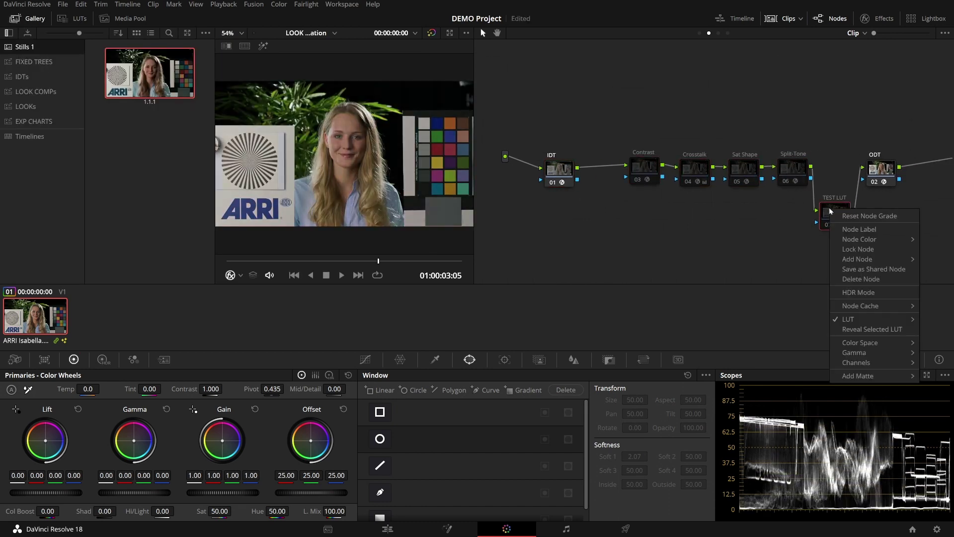
{"action": "left_click", "coordinate": [72, 18]}
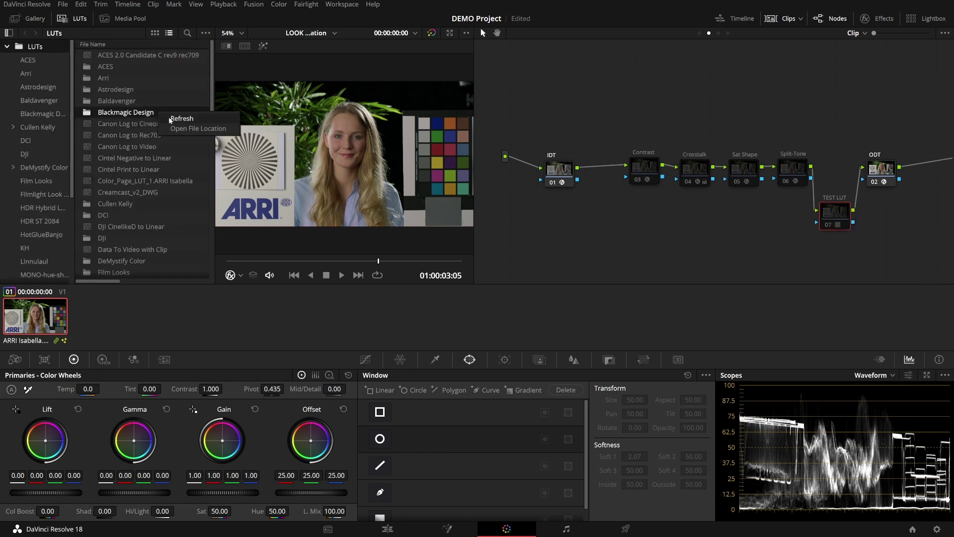
{"action": "left_click", "coordinate": [65, 19]}
{"action": "right_click", "coordinate": [832, 215]}
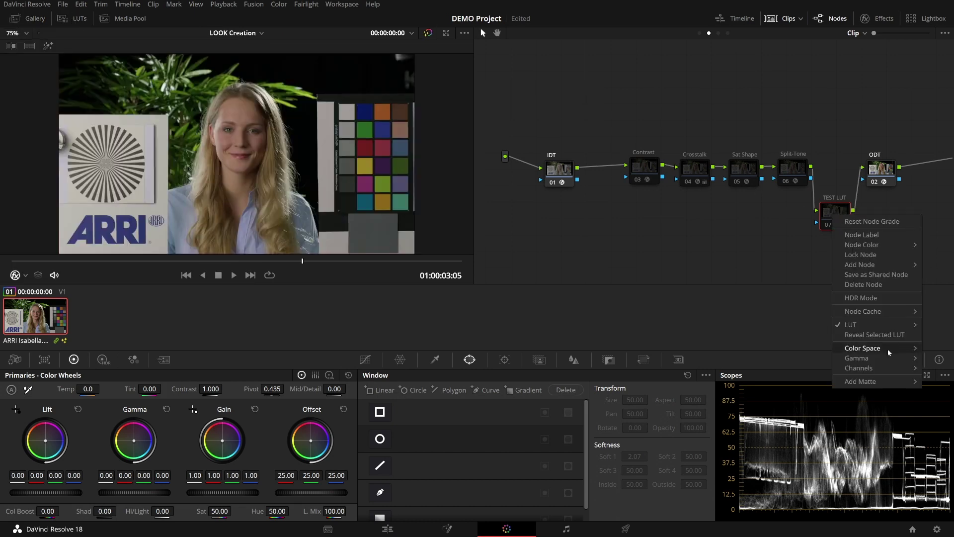
{"action": "mouse_move", "coordinate": [858, 325]}
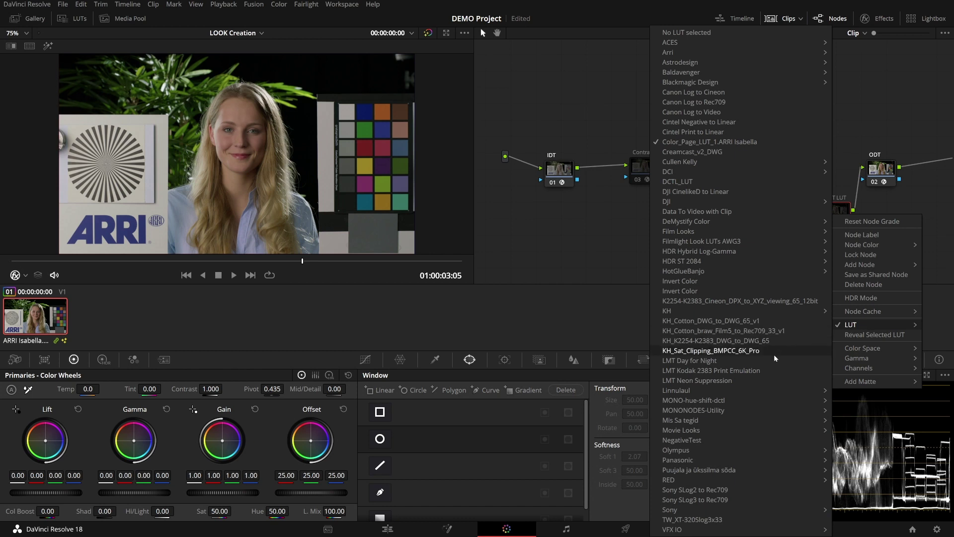
{"action": "left_click", "coordinate": [688, 182]}
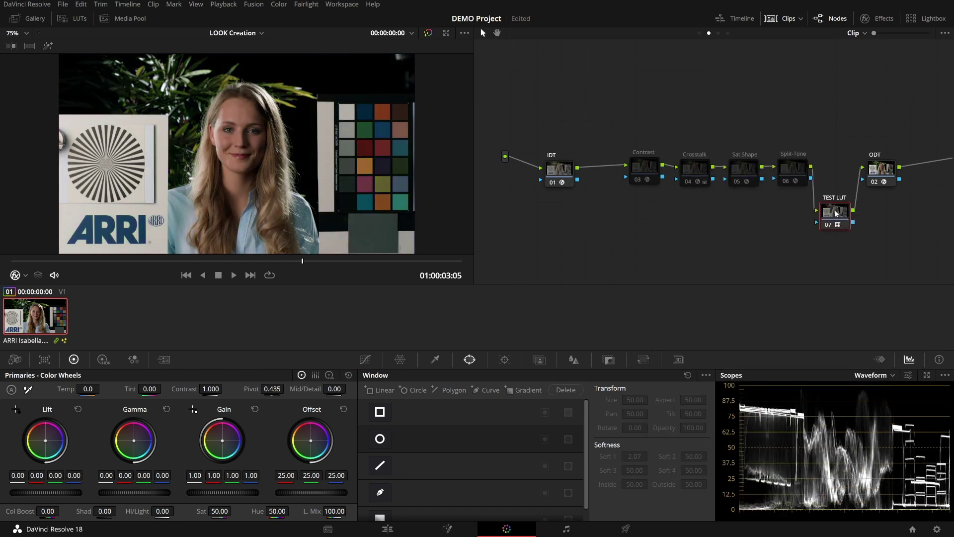
Wipe the reference still against the frame, toggling the TEST LUT node to compare
{"action": "left_click", "coordinate": [46, 23]}
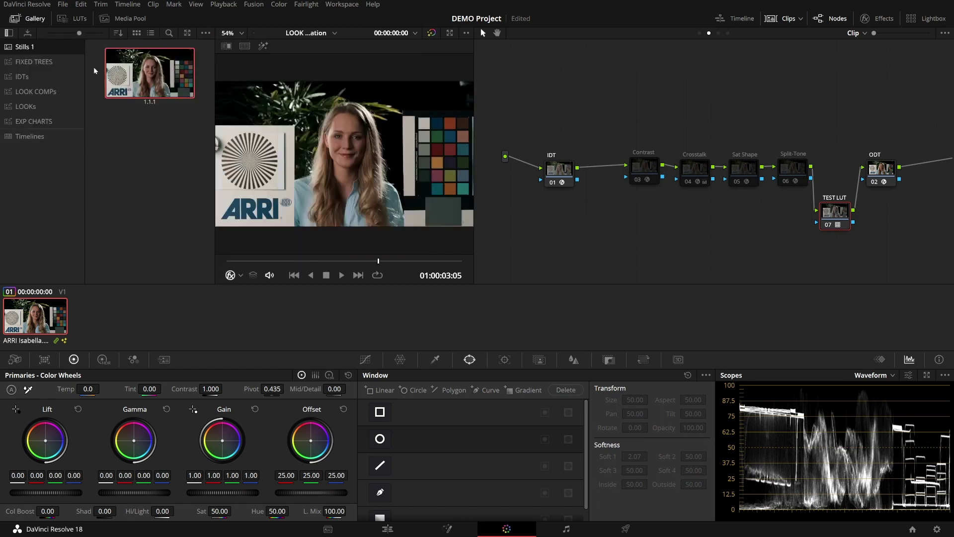
{"action": "double_click", "coordinate": [141, 84]}
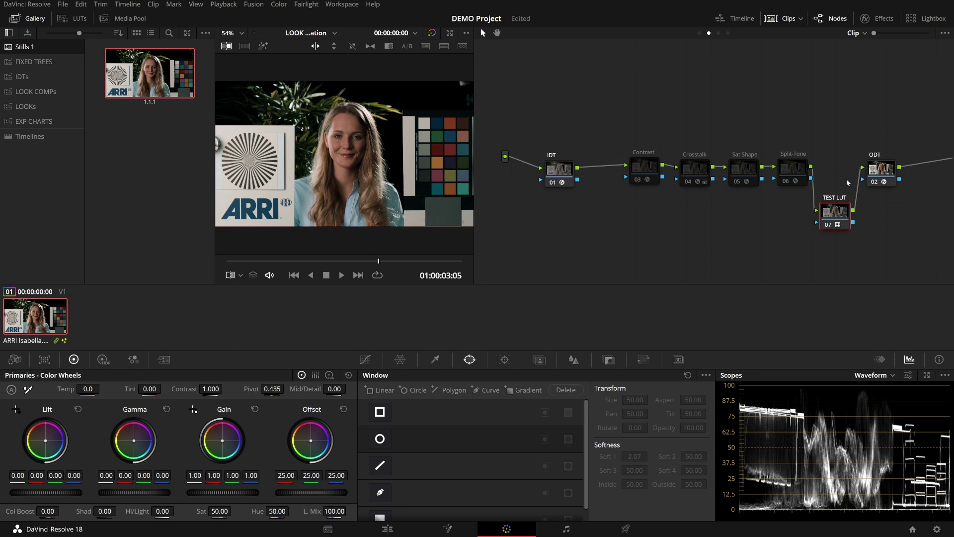
{"action": "left_click", "coordinate": [828, 225]}
{"action": "left_click_drag", "start_coordinate": [436, 175], "coordinate": [377, 175]}
{"action": "left_click", "coordinate": [15, 19]}
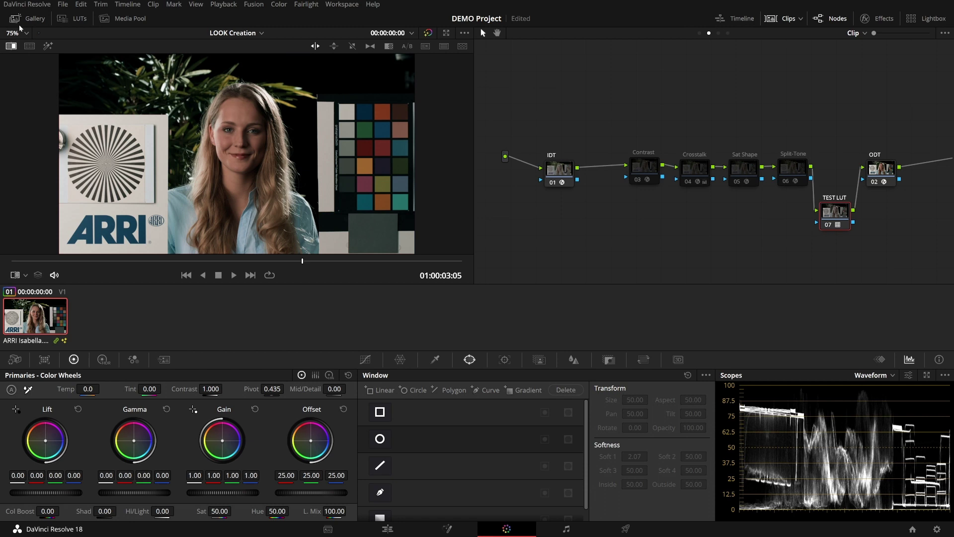